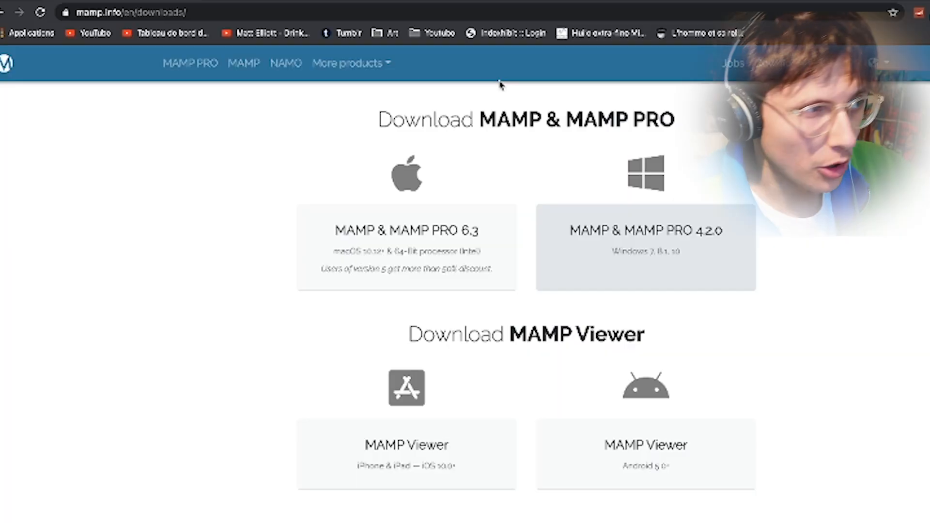
- Load indexhibit.org in a new tab and go to its support forum account page
click(375, 1)
text(indexhibit.org)
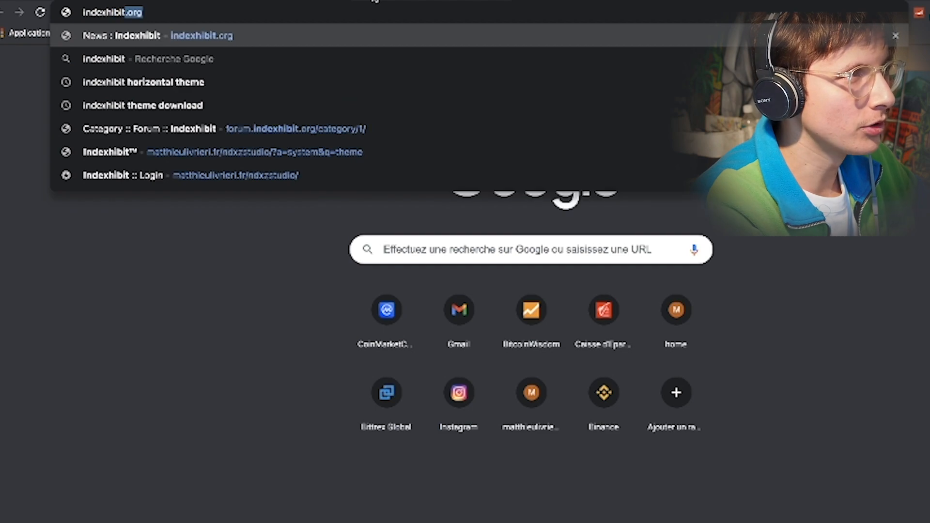
key(Return)
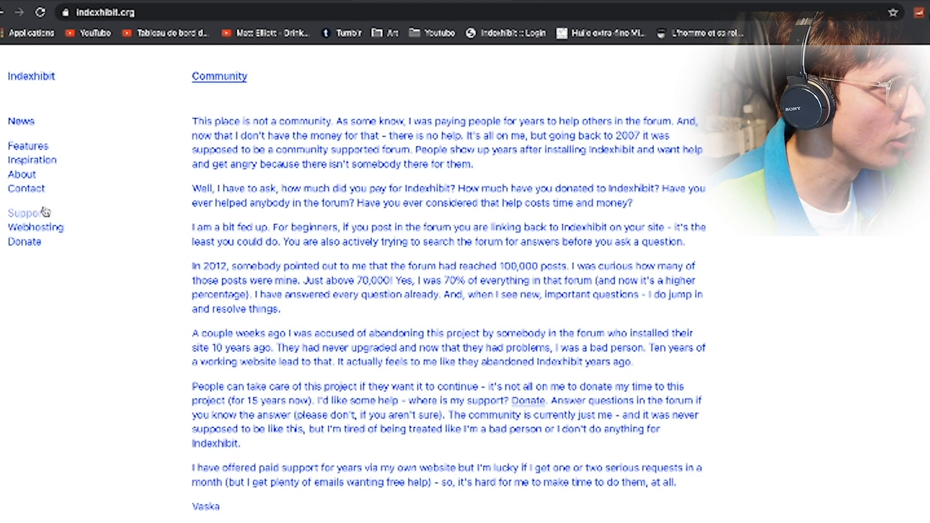
click(27, 213)
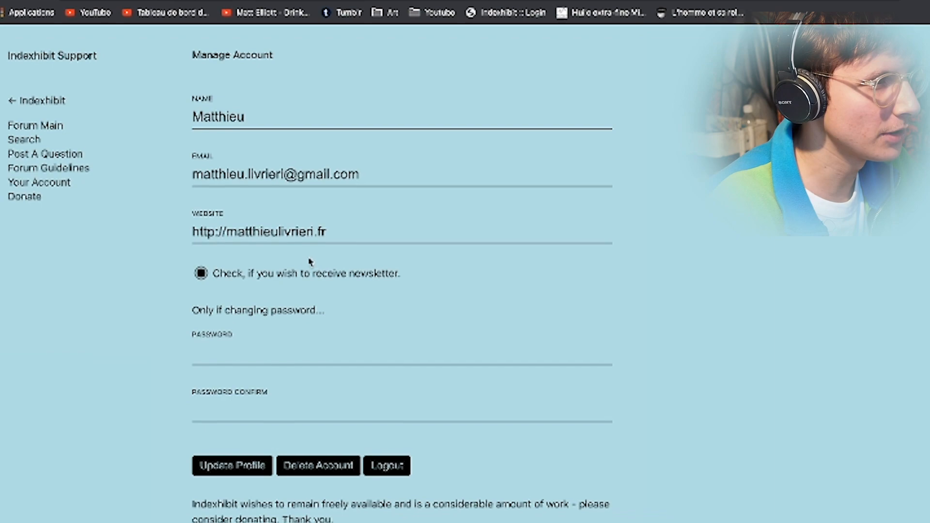
- Scroll to the v2.1.6 download and terms checkbox, then bring up a Finder window
scroll(257, 318, down, 4)
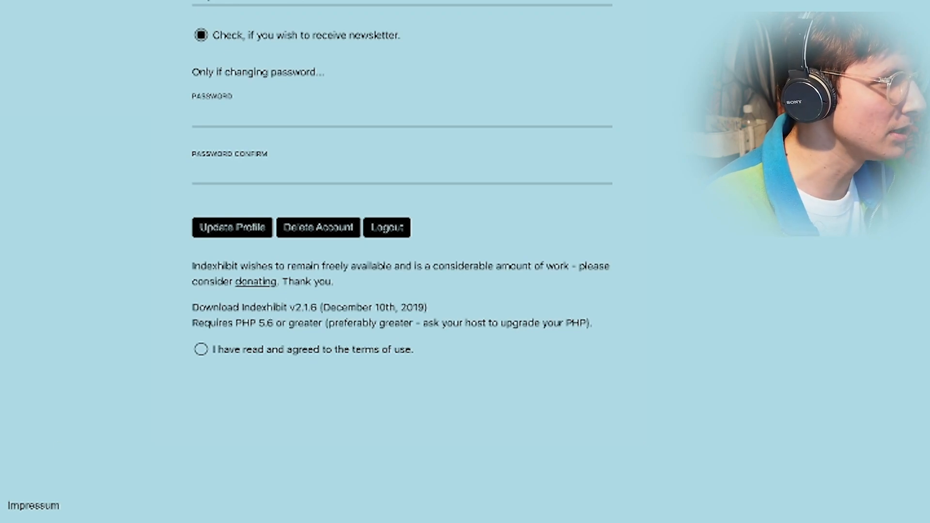
key(super+Tab)
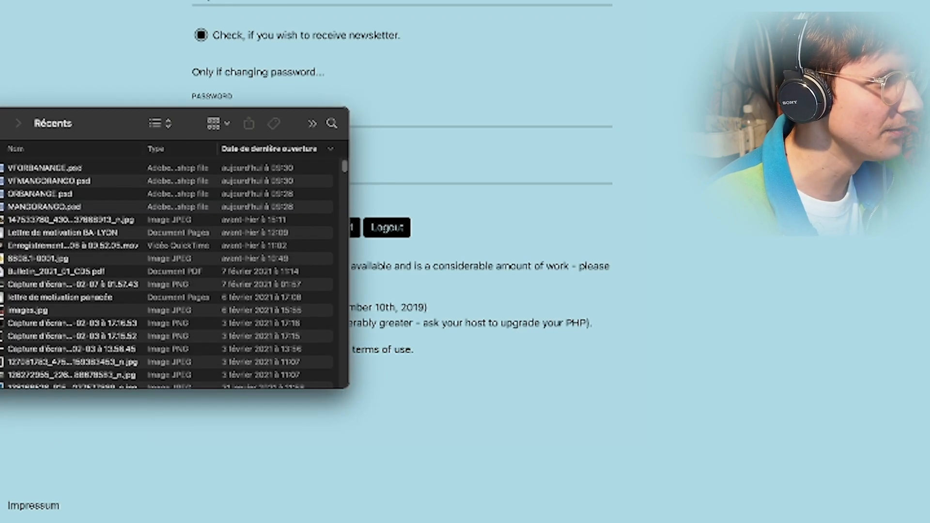
- Extract indexhibit.zip from Téléchargements and select all indexhibit-master contents for copying into localhost
click(48, 429)
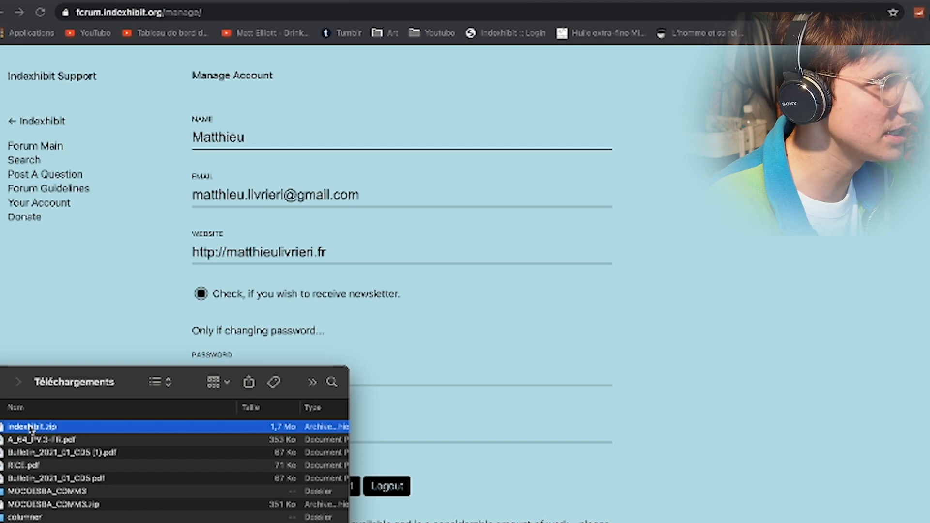
drag(118, 373, 461, 320)
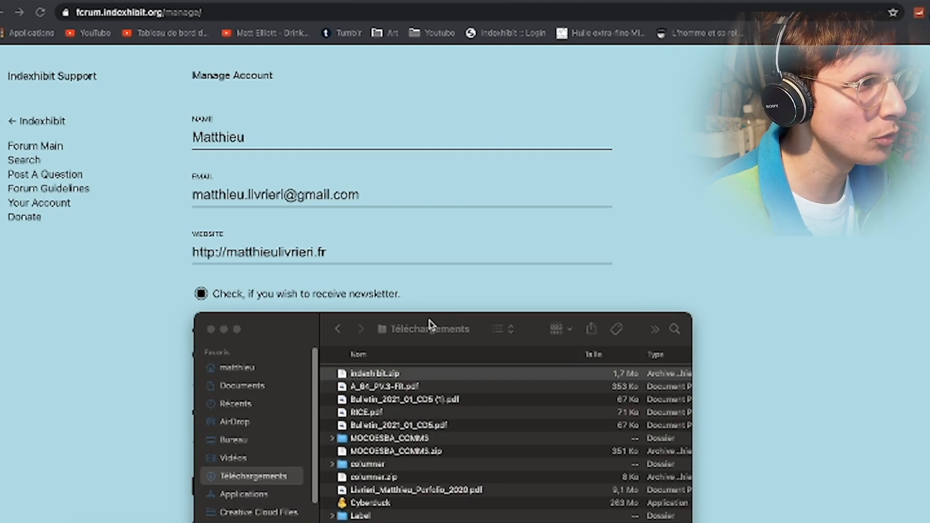
double_click(372, 374)
double_click(372, 374)
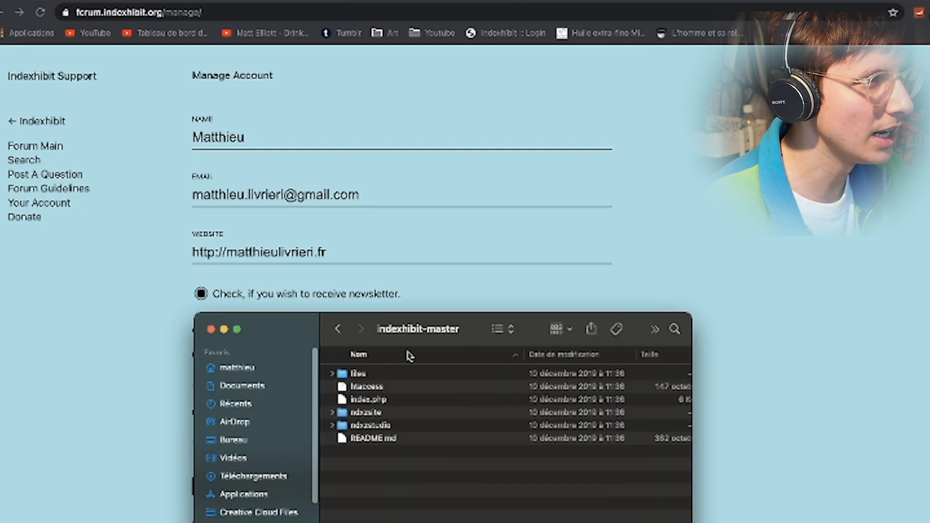
key(super+a)
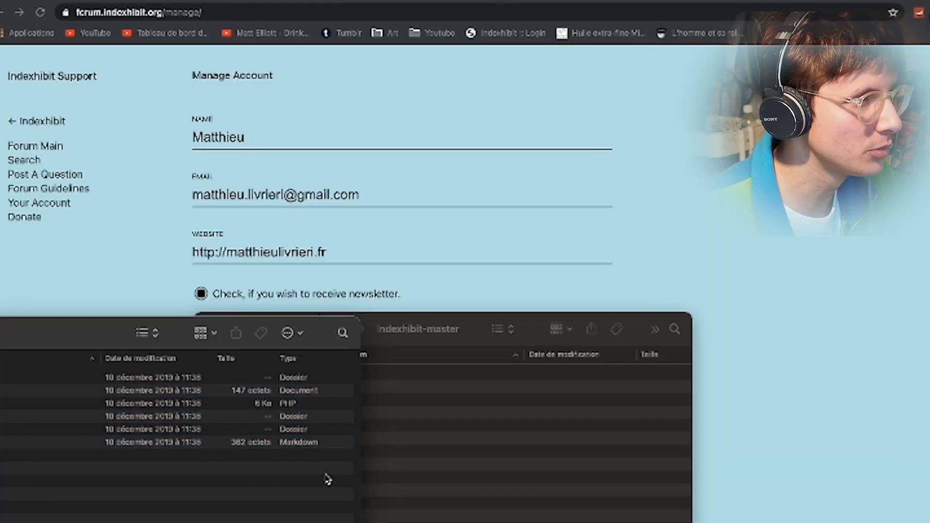
key(super+n)
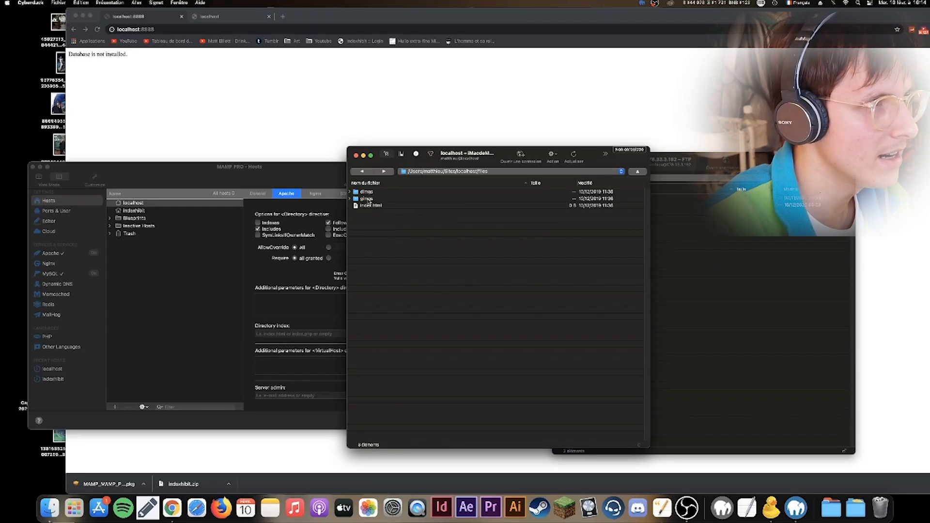
- Change the permissions of files/gimgs from 775 to 777
double_click(367, 199)
click(367, 172)
right_click(370, 199)
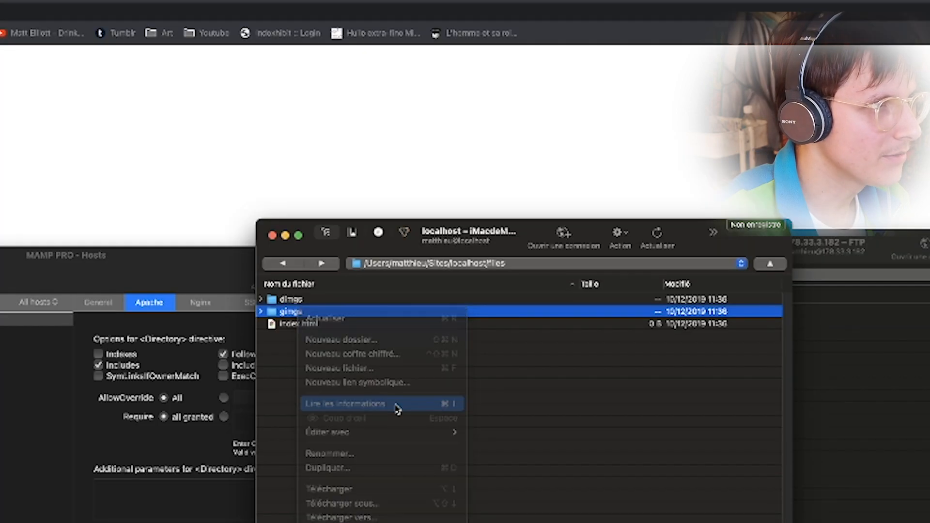
click(398, 251)
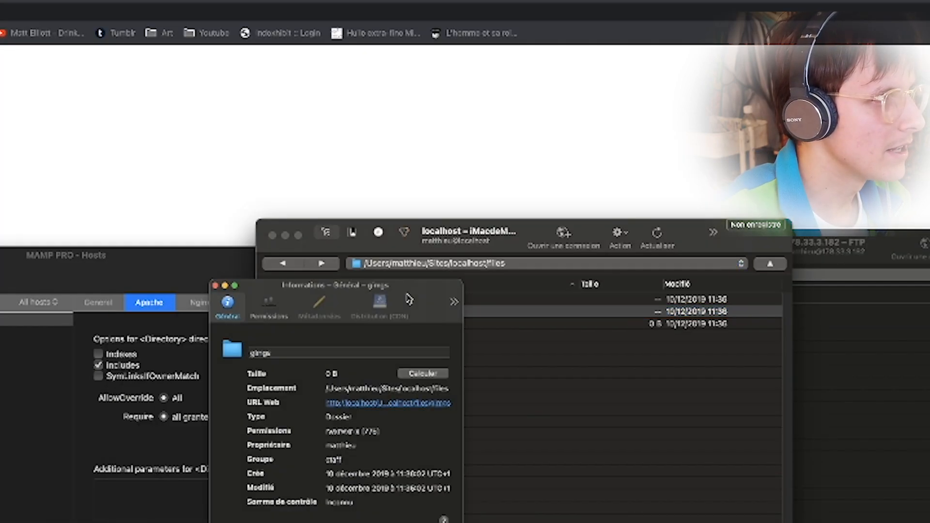
drag(544, 395, 677, 394)
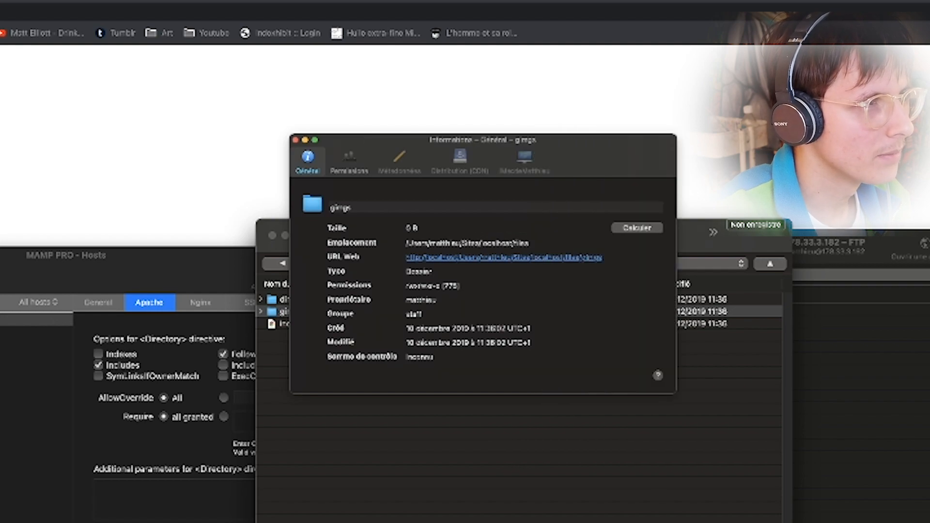
click(349, 161)
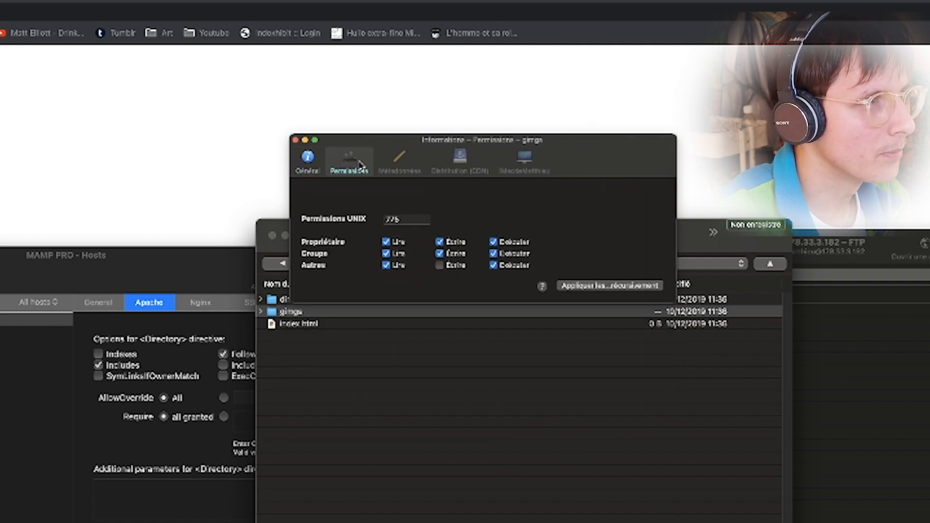
double_click(403, 201)
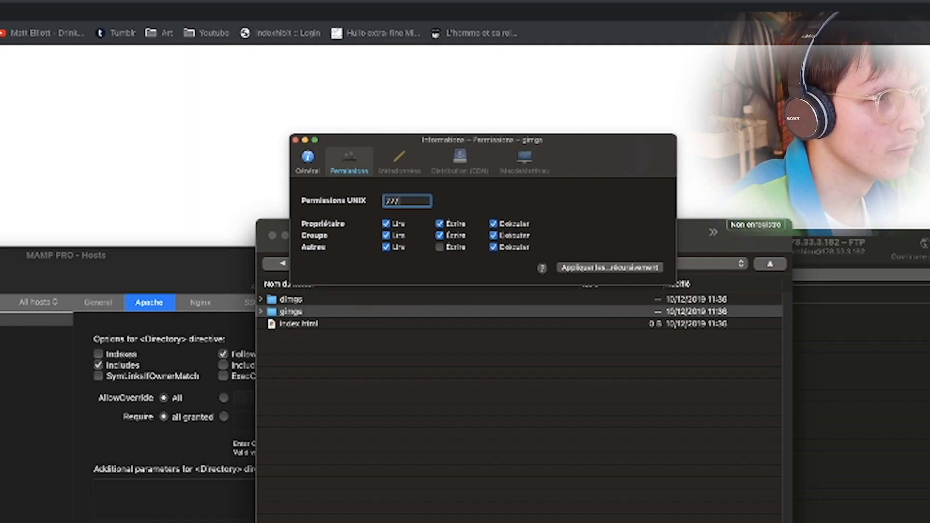
key(super+Tab)
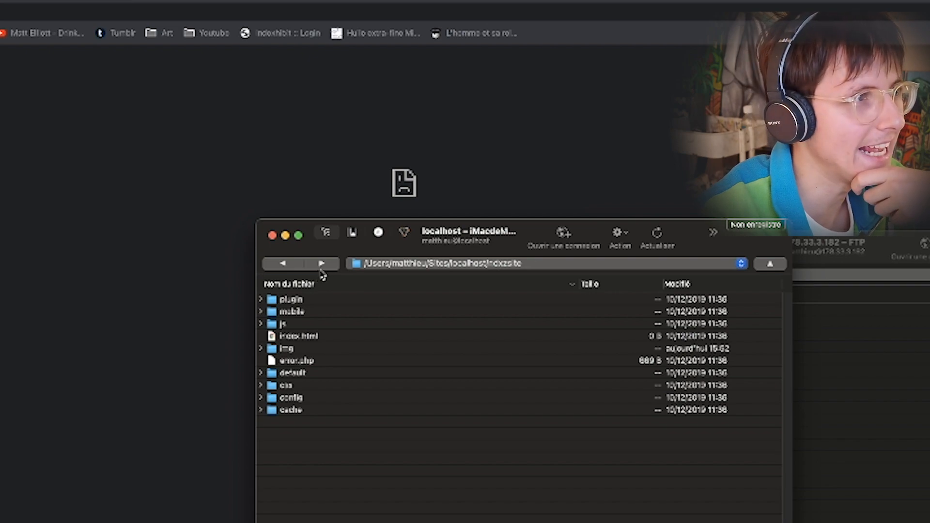
- Set the config folder's permissions to 777
right_click(290, 395)
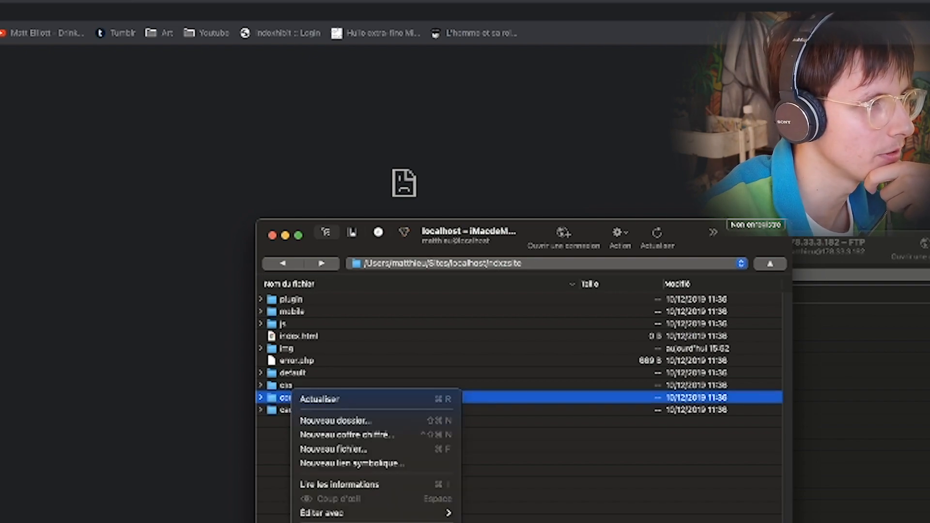
click(380, 487)
click(522, 427)
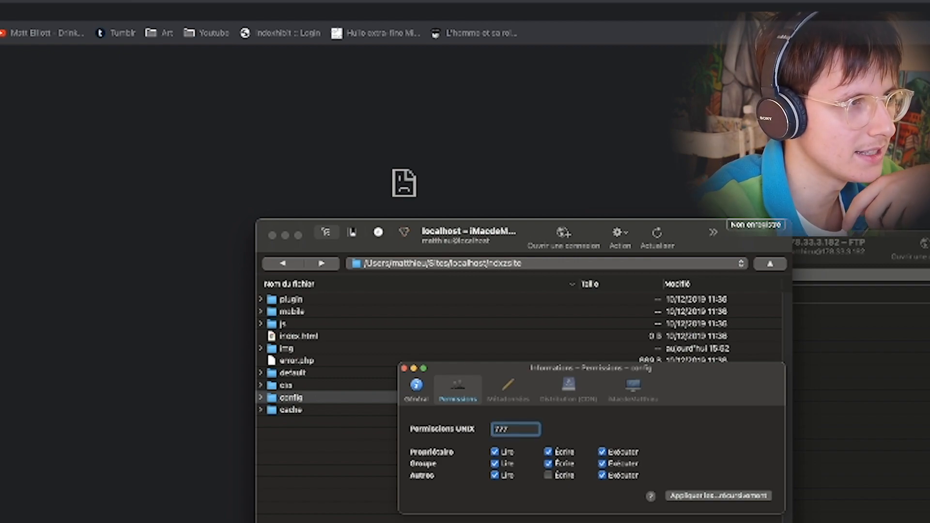
key(Return)
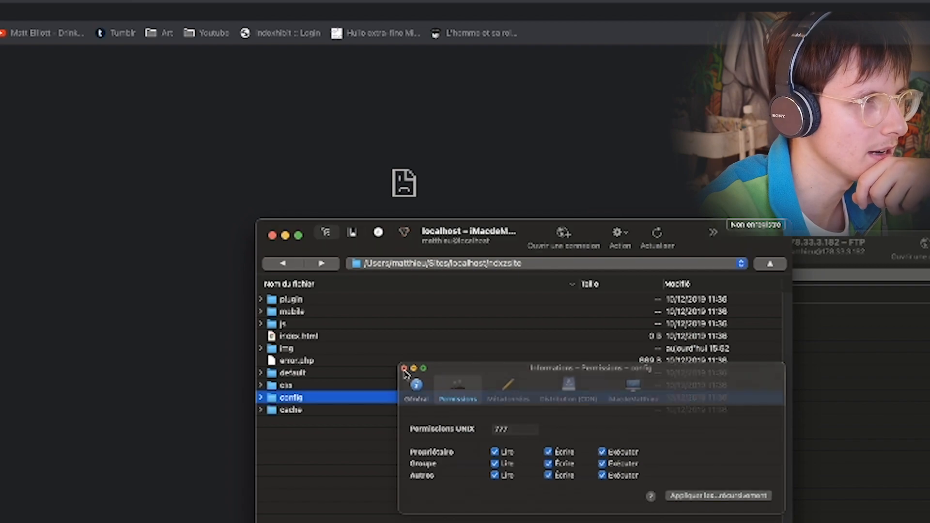
click(404, 369)
- Select all ndxzsite items from plugin to cache and edit their shared permissions
click(310, 300)
shift+click(309, 411)
right_click(309, 411)
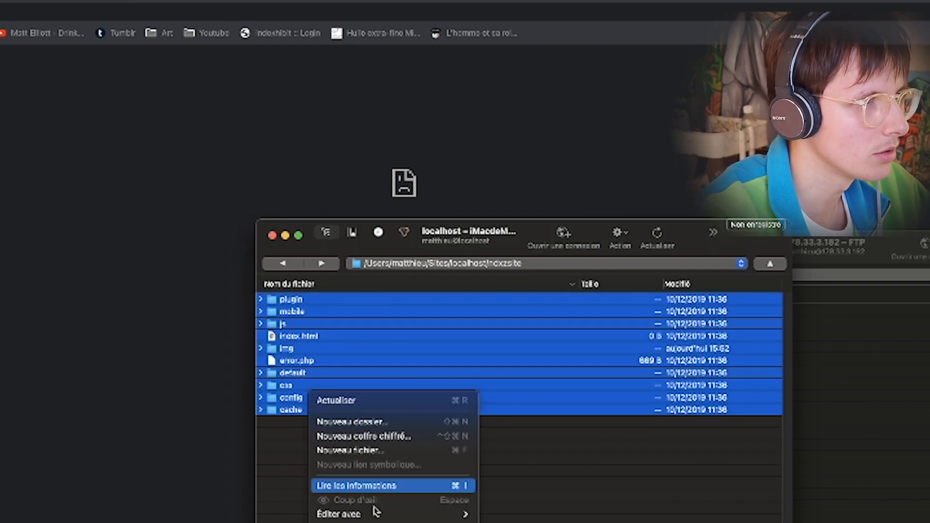
click(402, 484)
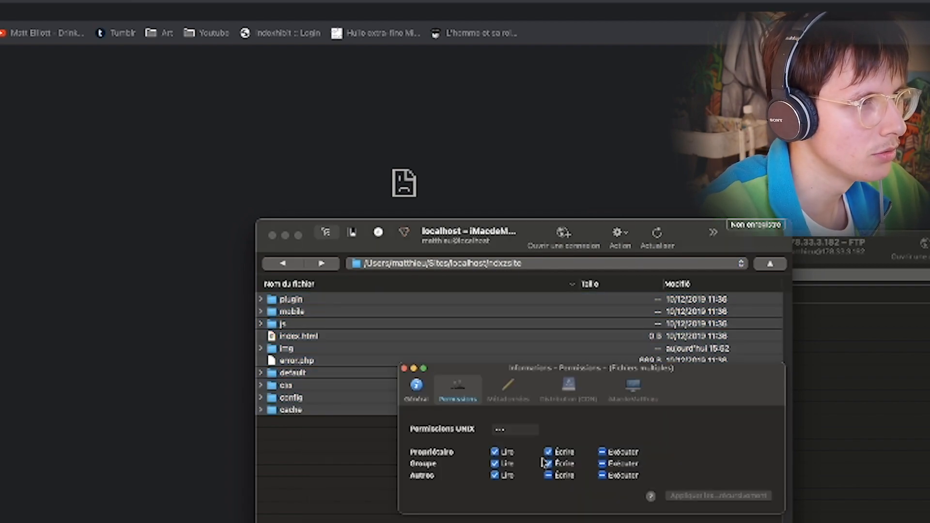
click(515, 429)
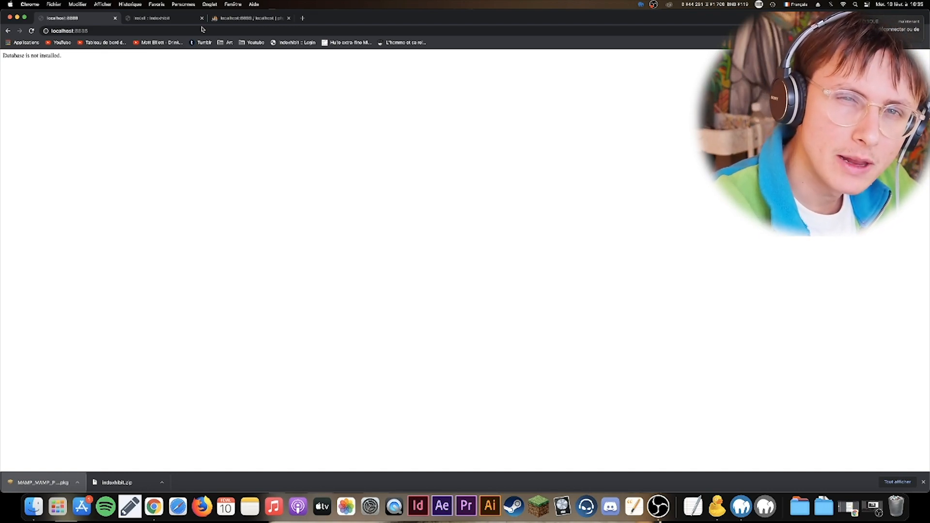
- Examine and adjust the localhost:8888 address of the installer page
click(155, 20)
click(69, 32)
click(68, 32)
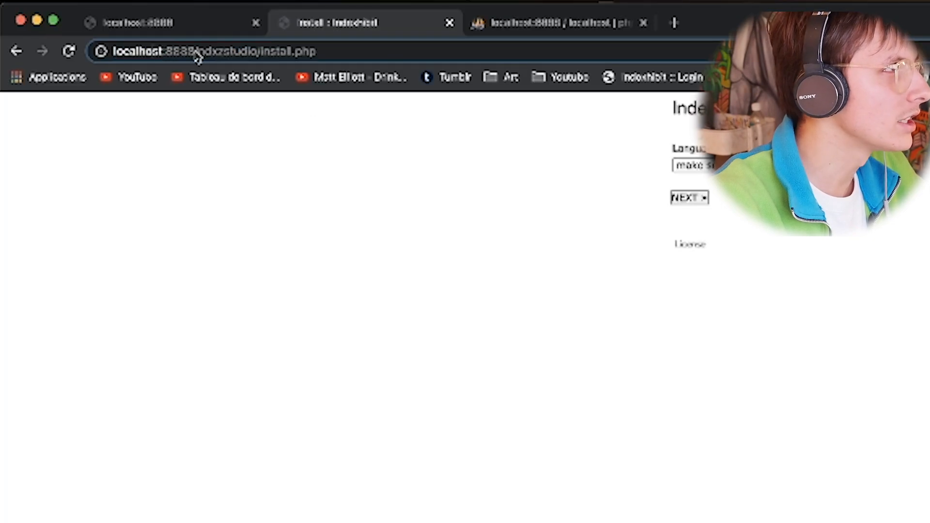
drag(87, 32, 51, 30)
click(79, 30)
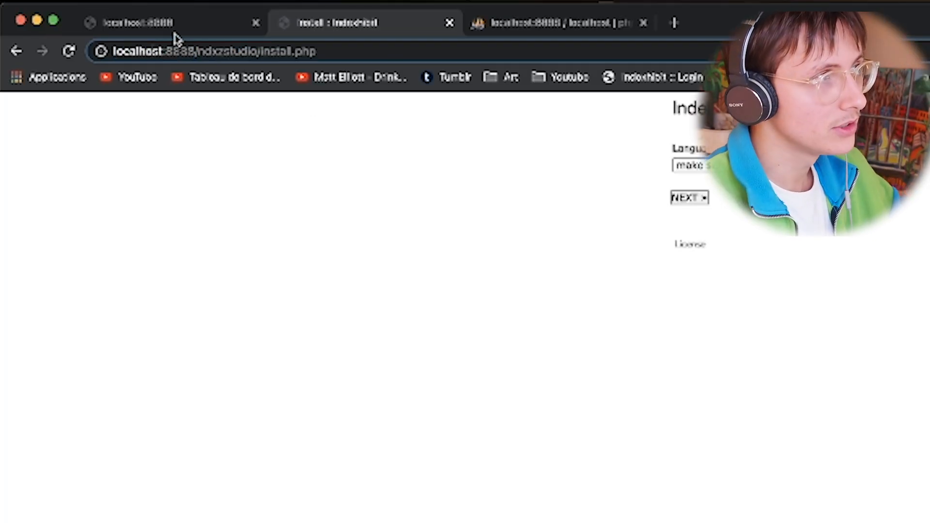
click(181, 55)
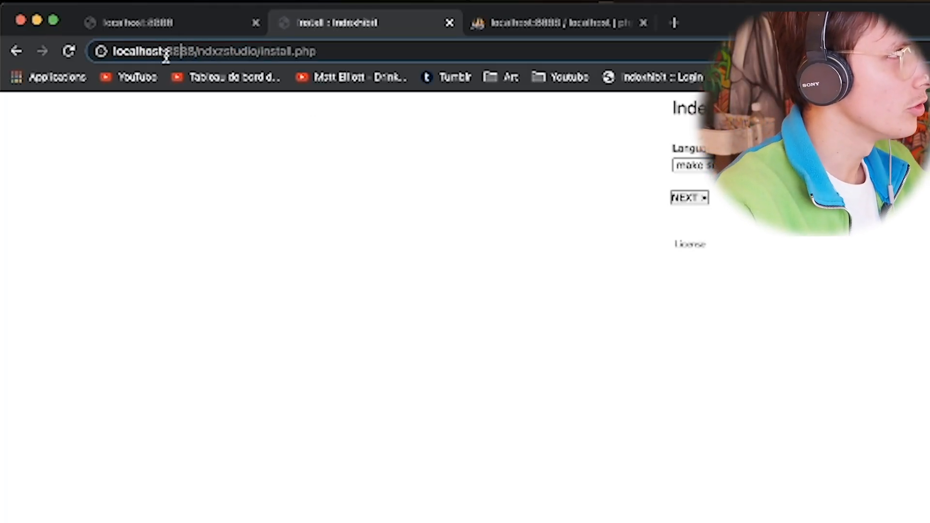
drag(173, 52, 186, 51)
click(204, 51)
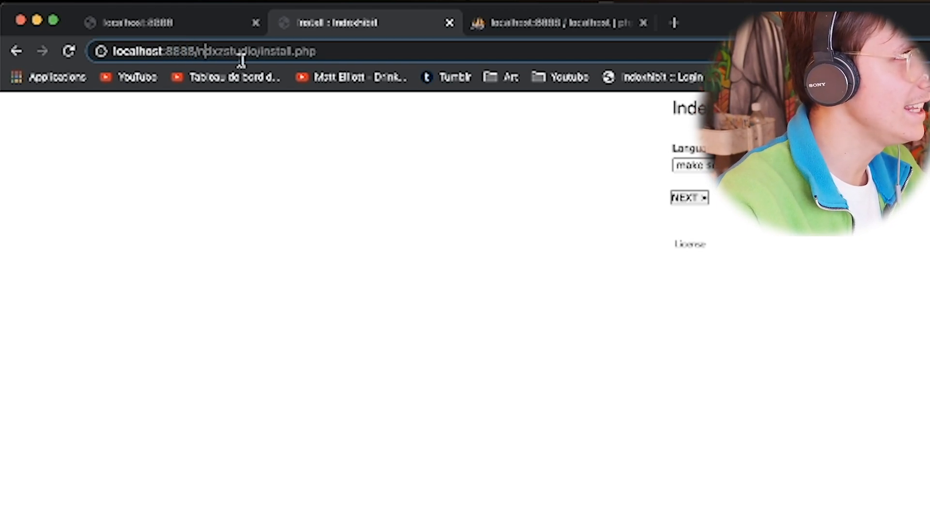
click(315, 52)
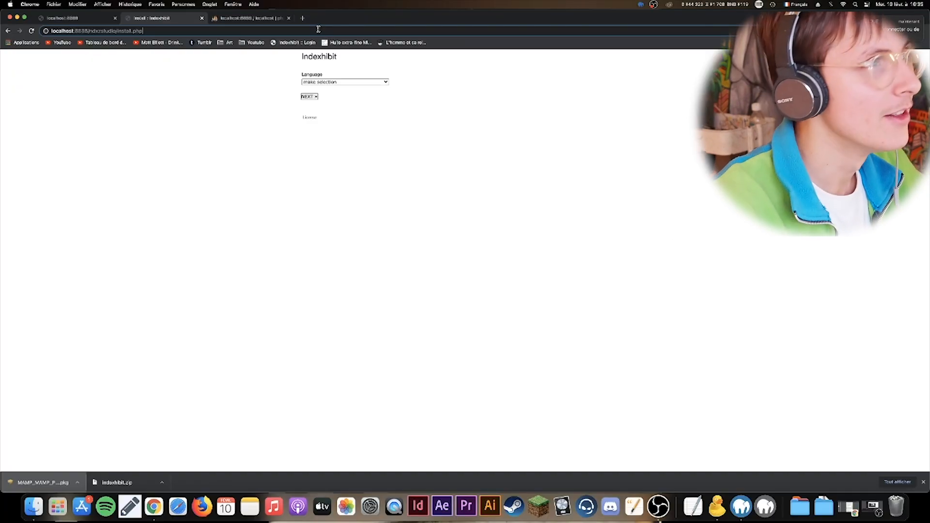
- Choose Français as the installer language and continue to the folder check
click(334, 82)
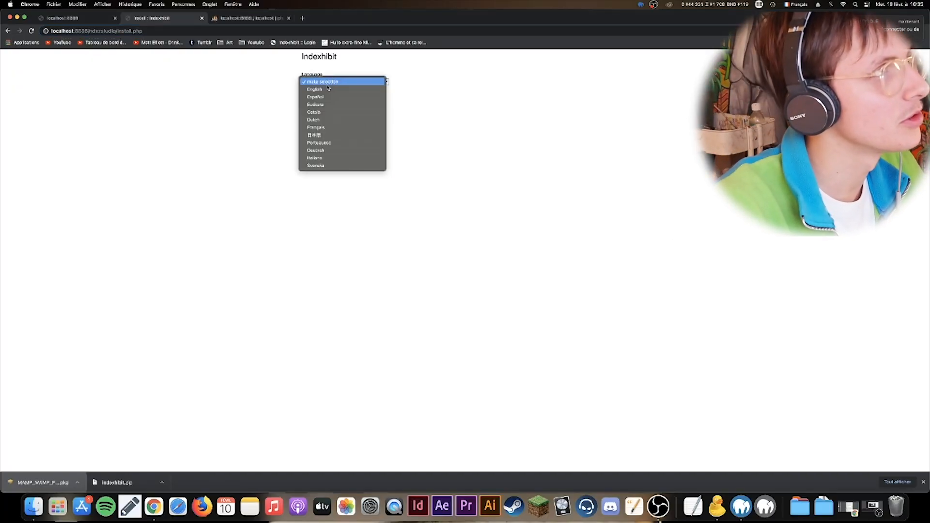
click(341, 127)
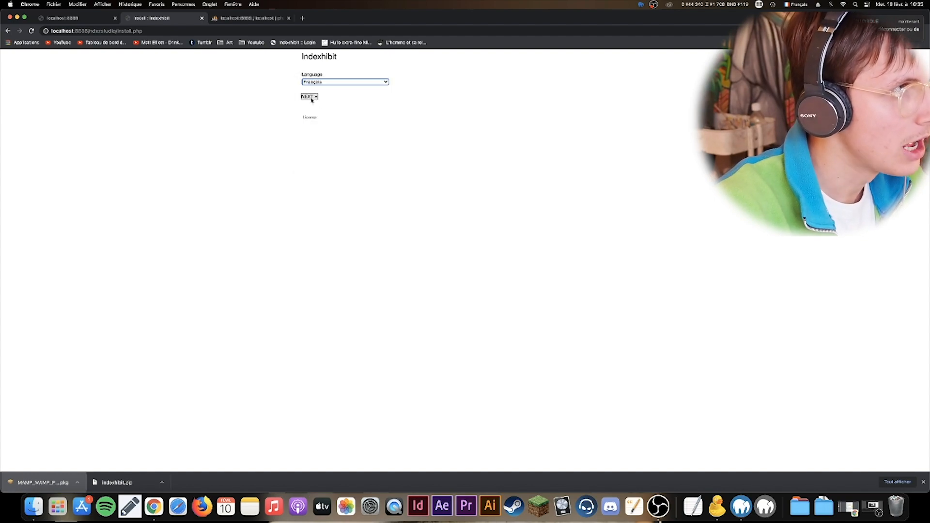
click(312, 99)
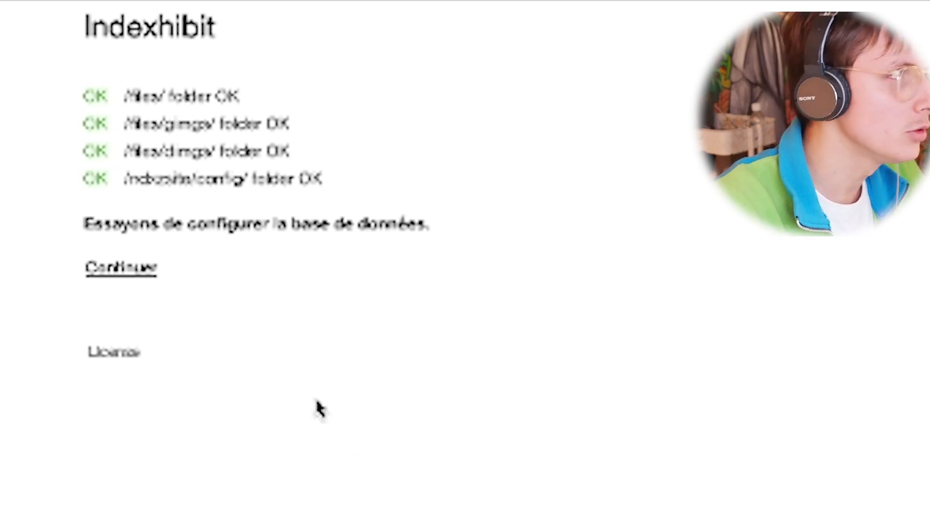
- Continue from the folder check to the site and database settings form
click(140, 269)
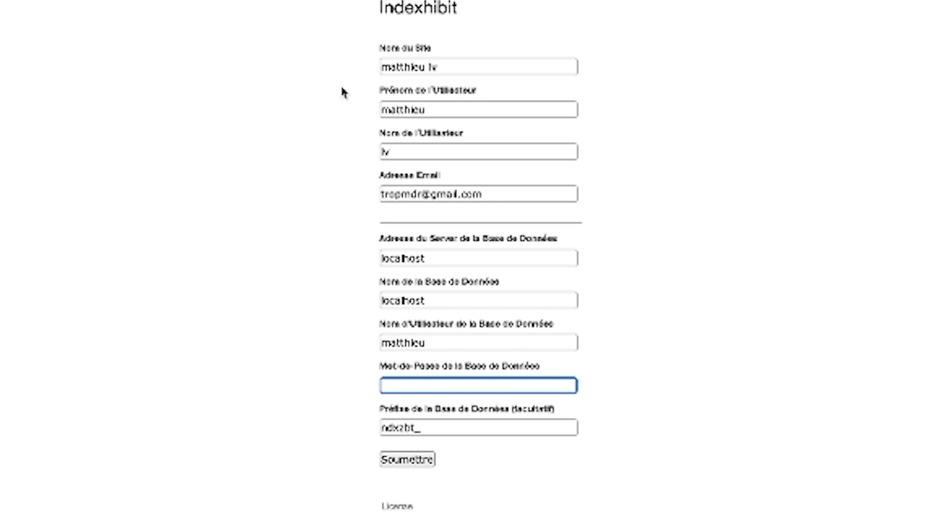
- Review the site name, the user's name and e-mail, and the database server field
click(386, 69)
click(400, 110)
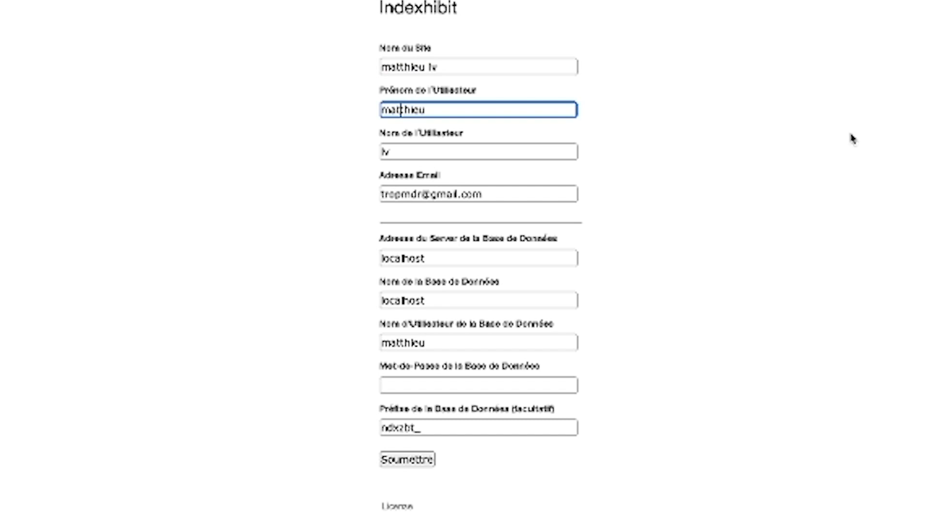
click(500, 154)
click(473, 193)
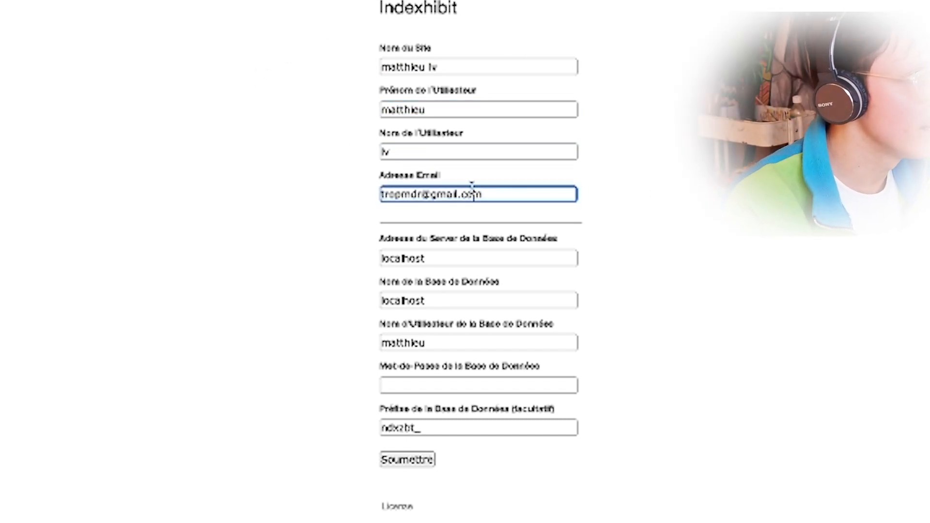
click(482, 254)
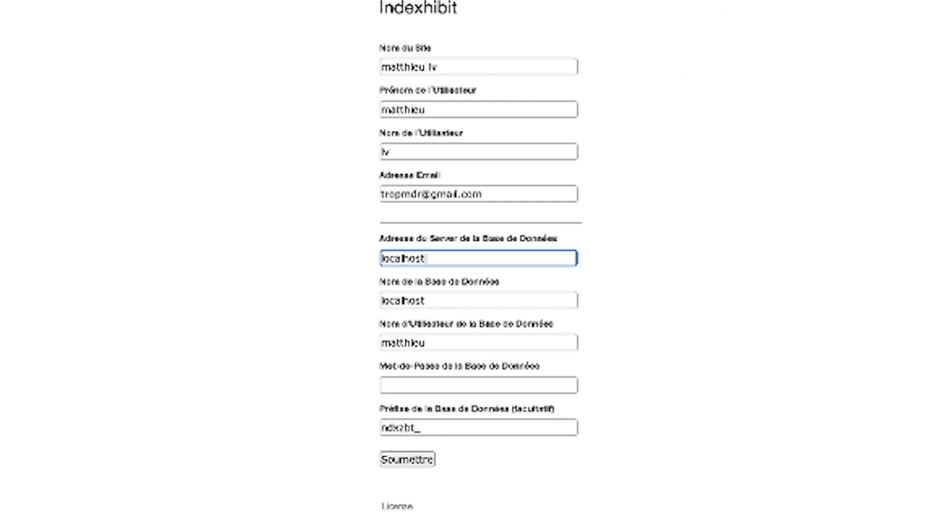
- Adjust the database username, enter the database password, and submit the installation
key(Tab)
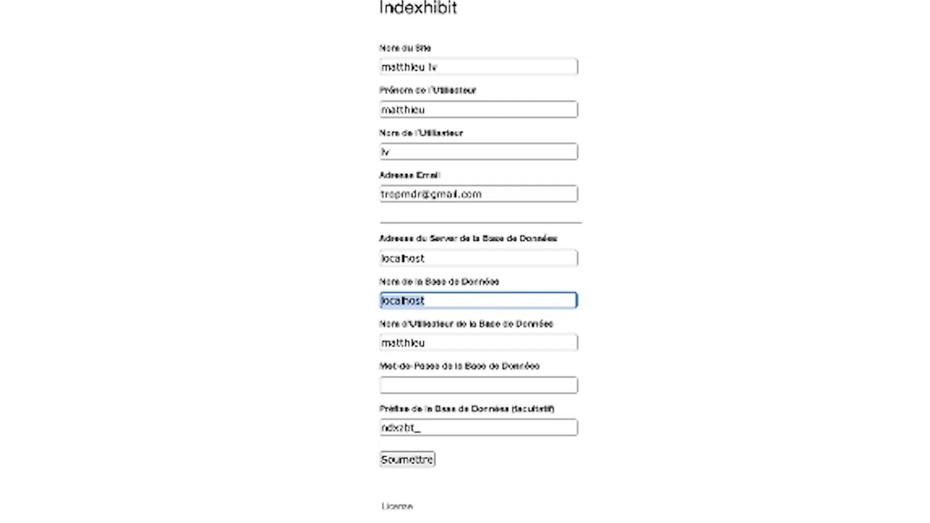
click(439, 343)
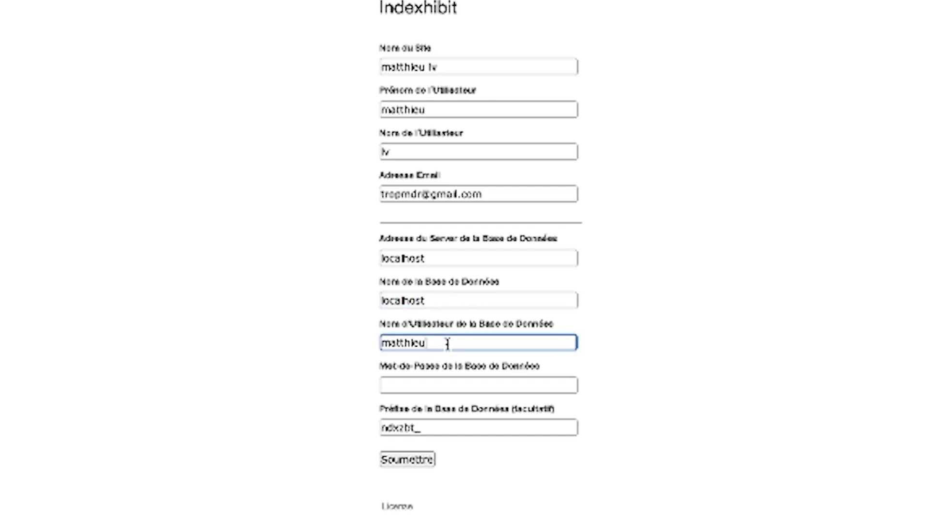
key(Tab)
text(12)
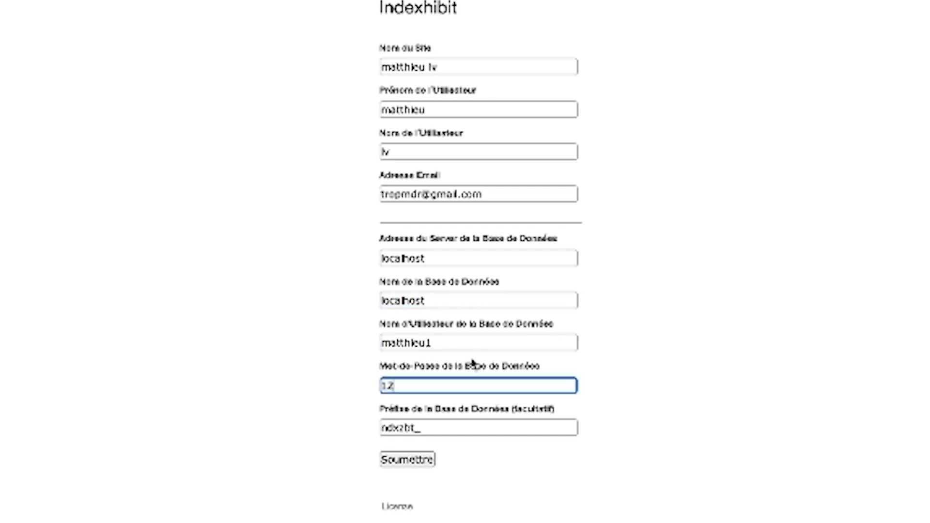
text(3)
click(474, 427)
click(417, 463)
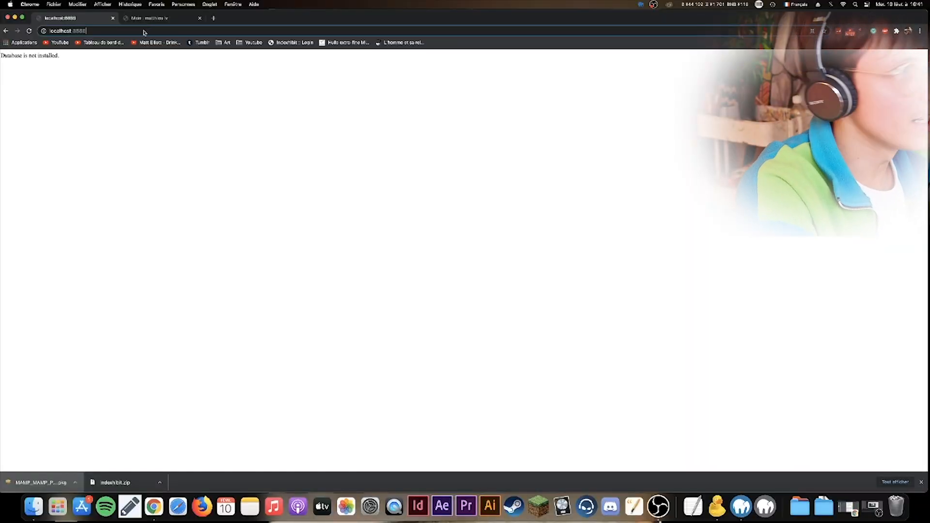
- Open the localhost:8888/ndxzstudio/ admin, view its settings, and show the public Projects page
text(/ndxzstudio/)
key(Return)
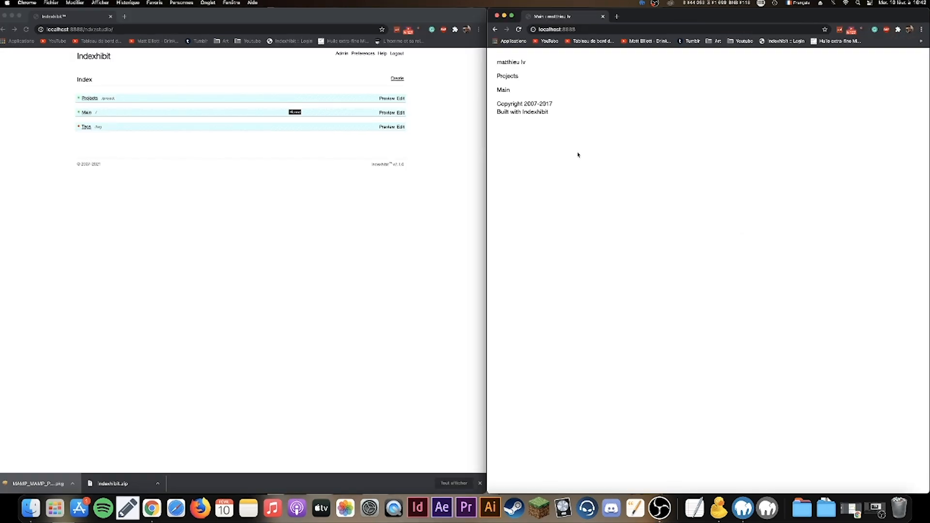
click(432, 69)
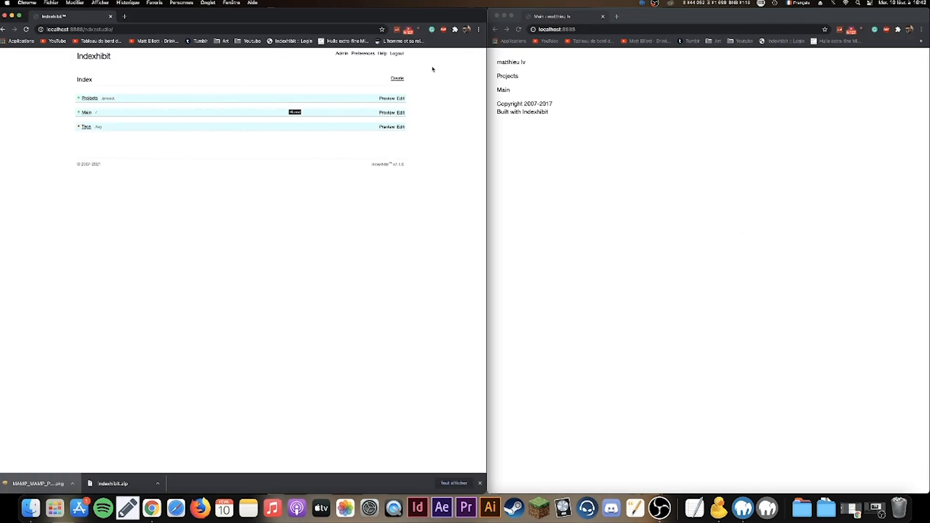
click(341, 54)
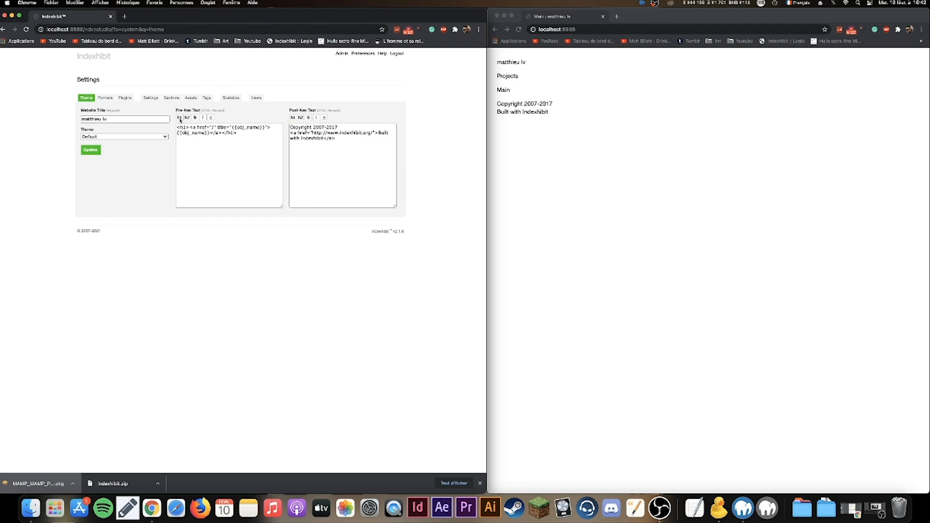
click(105, 98)
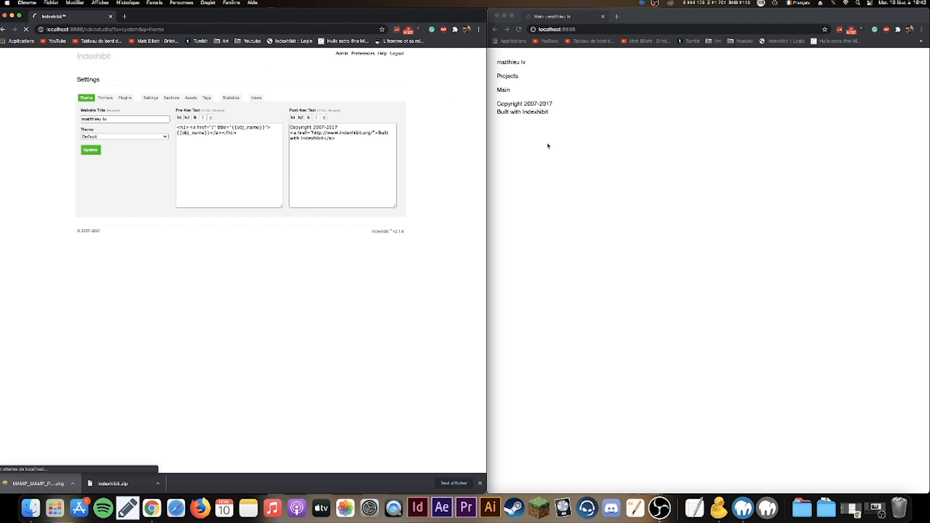
click(507, 75)
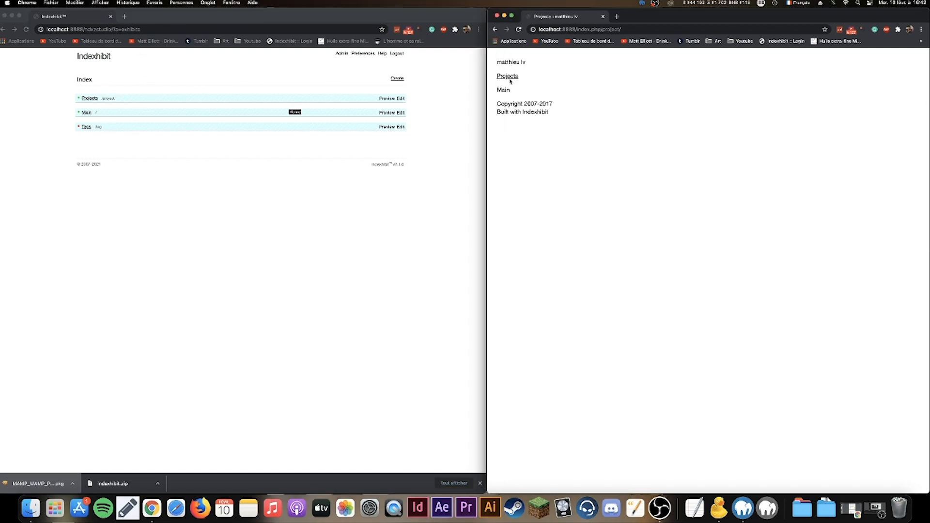
click(126, 115)
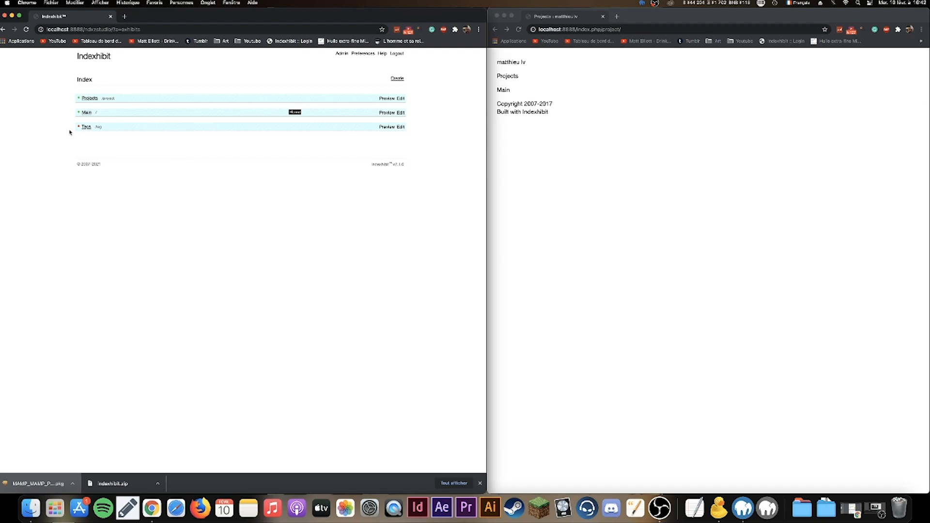
- Create a new exhibit titled dessin in the Projects section
click(398, 78)
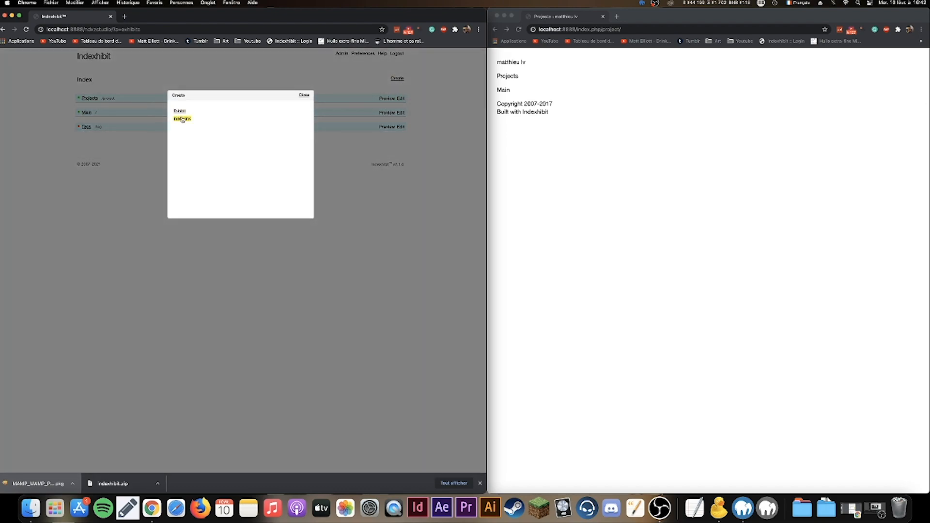
click(180, 111)
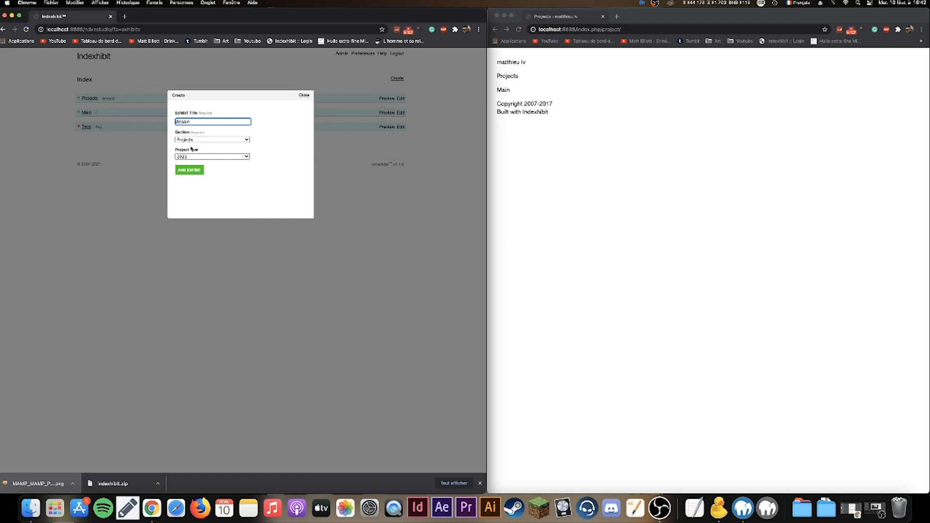
click(189, 170)
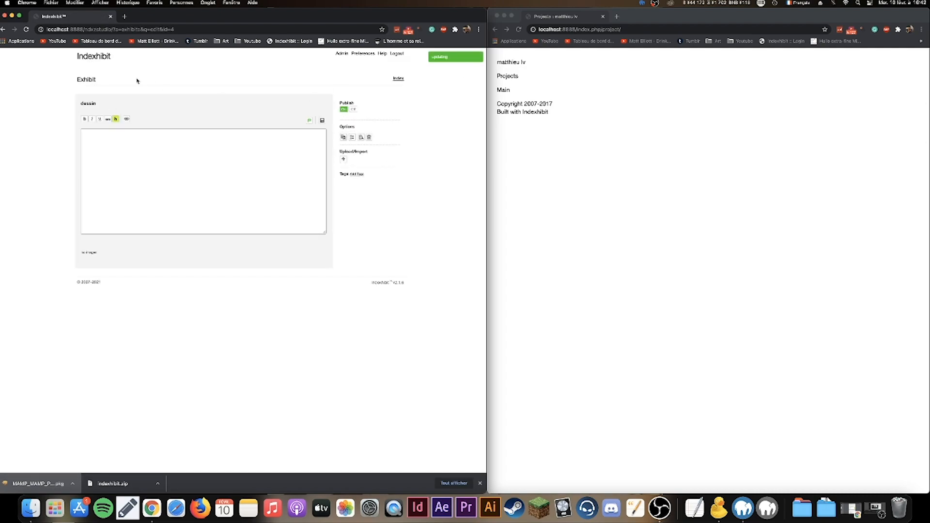
- Check dessin on the refreshed public site, then open it for editing in its text area
click(102, 57)
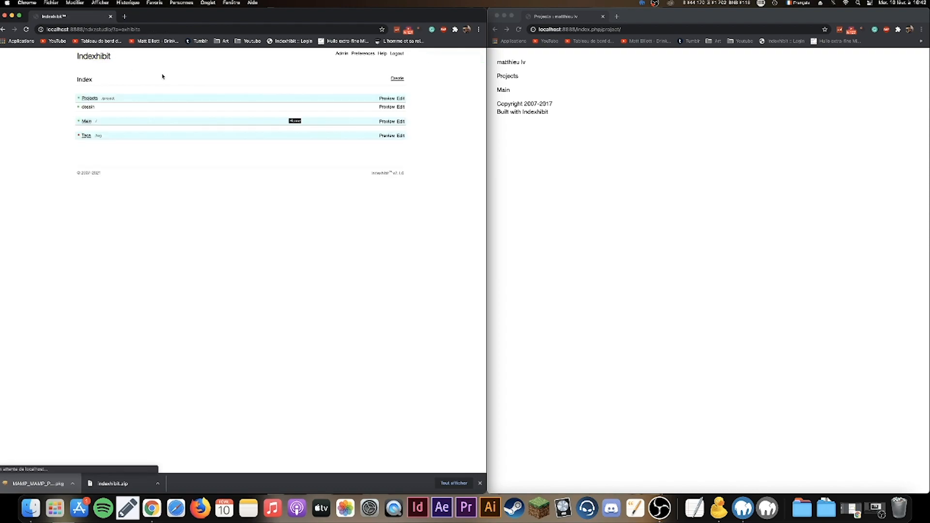
key(super+grave)
click(519, 30)
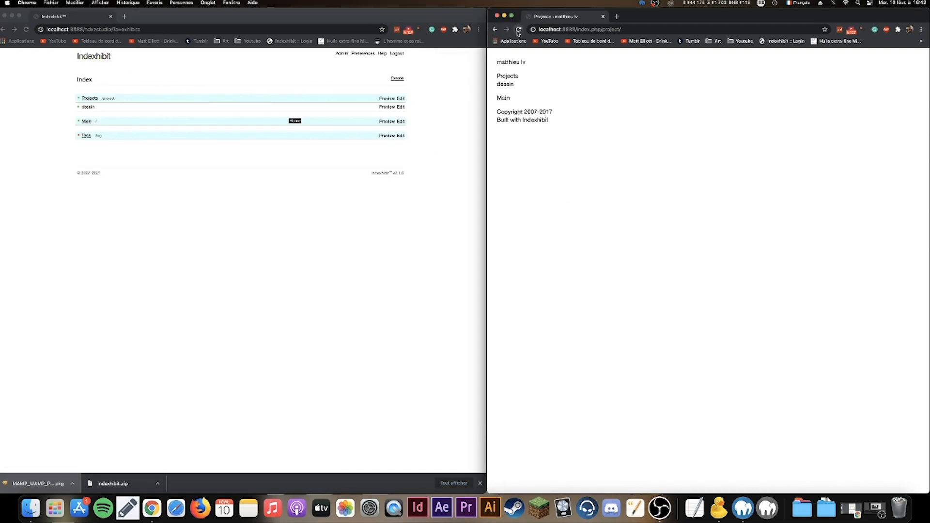
click(504, 85)
key(super+grave)
click(400, 107)
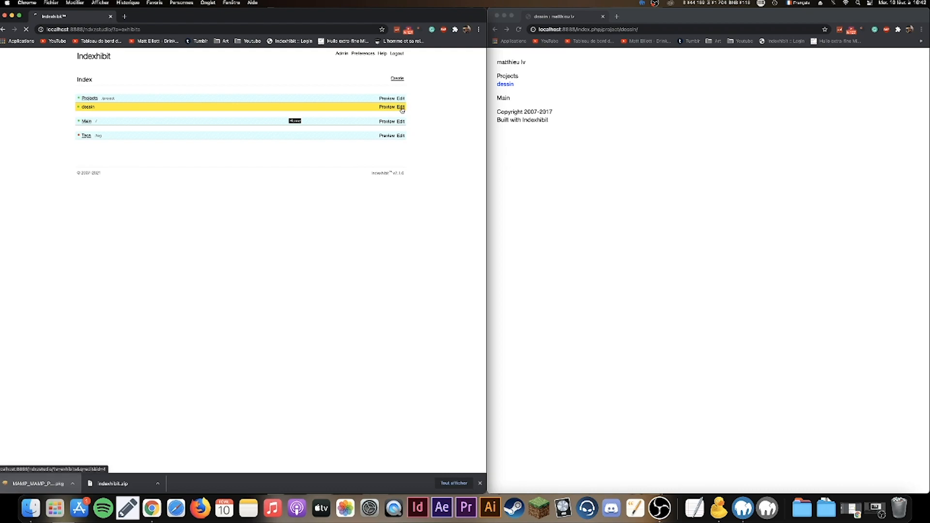
click(247, 154)
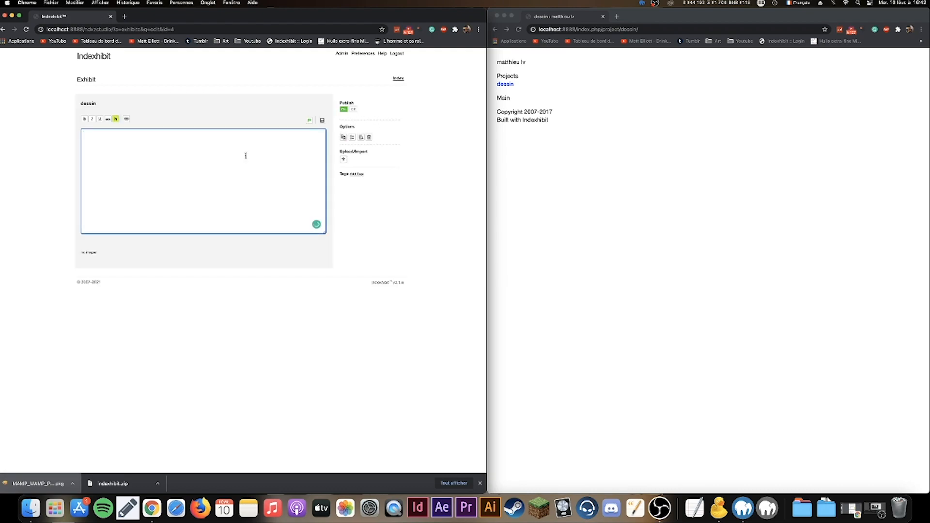
- Save the dessin text 'Hello je présente mes dessins trop cool', check the public page, and return to the Index
text(Hello je présente mes dessins trop cool)
click(323, 121)
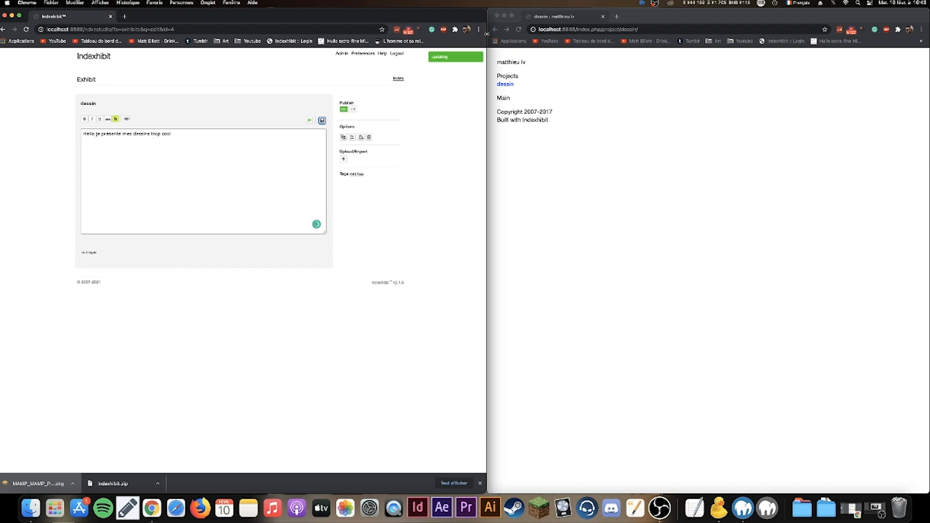
click(519, 30)
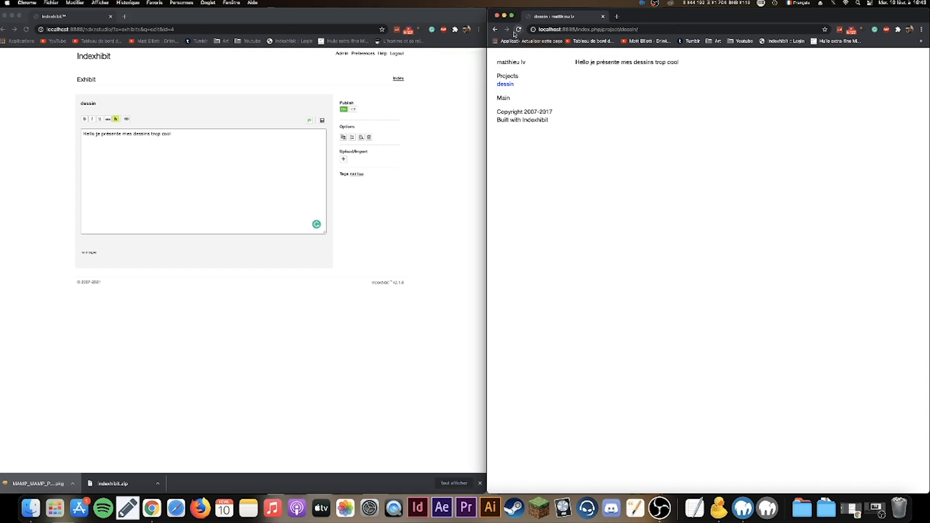
click(284, 160)
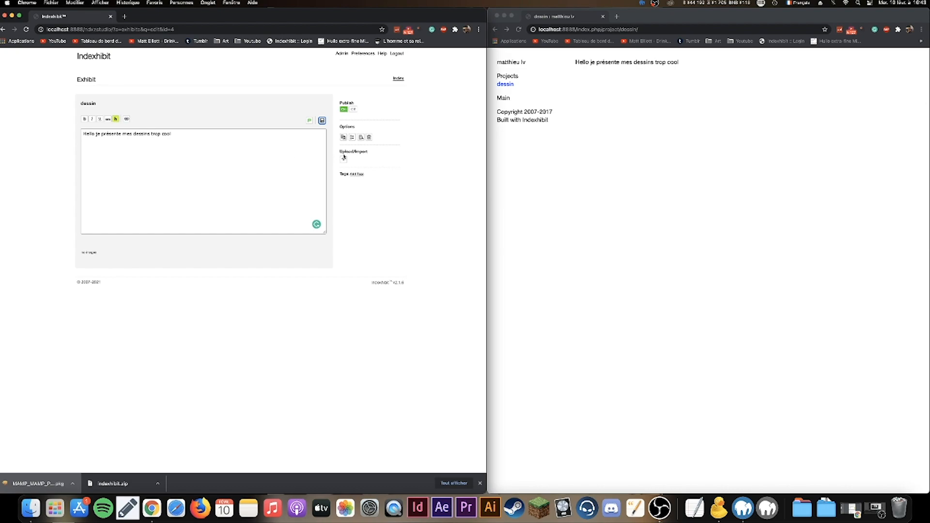
click(90, 57)
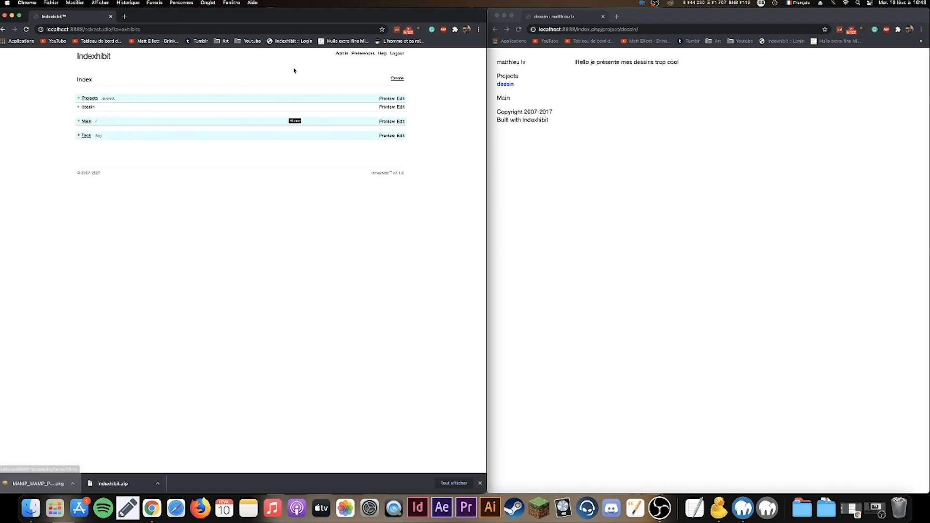
- Load the live portfolio's admin address and its public site in the two windows
click(149, 28)
text(matthieulivieri.fr/ndxzstudio/)
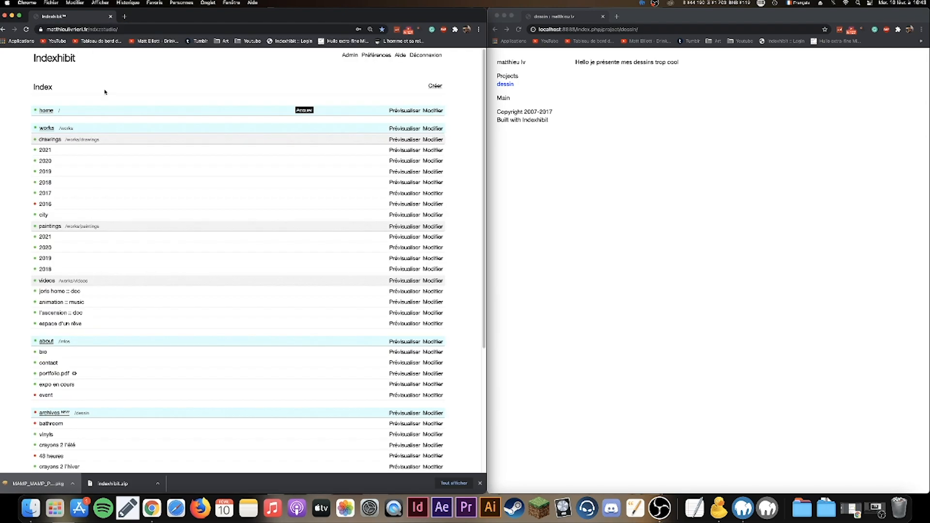
click(585, 29)
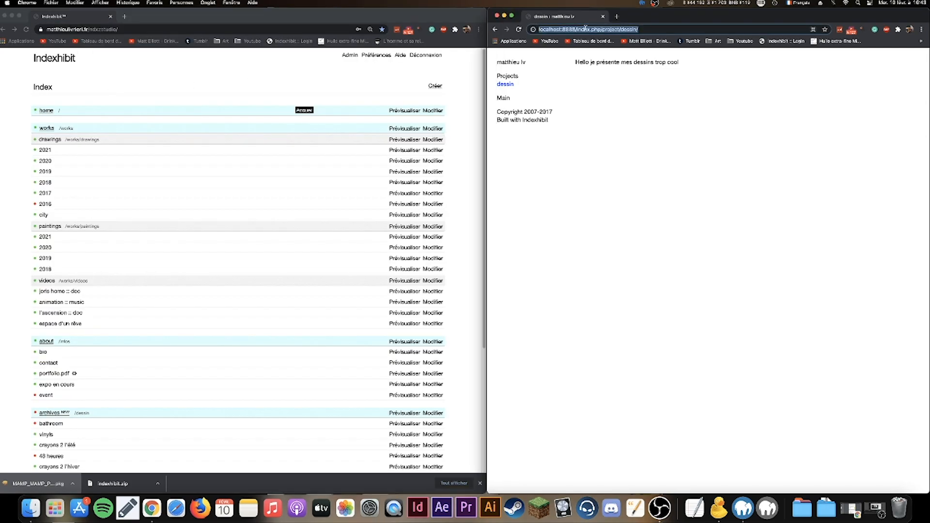
text(matthieulivrieri.fr)
key(Return)
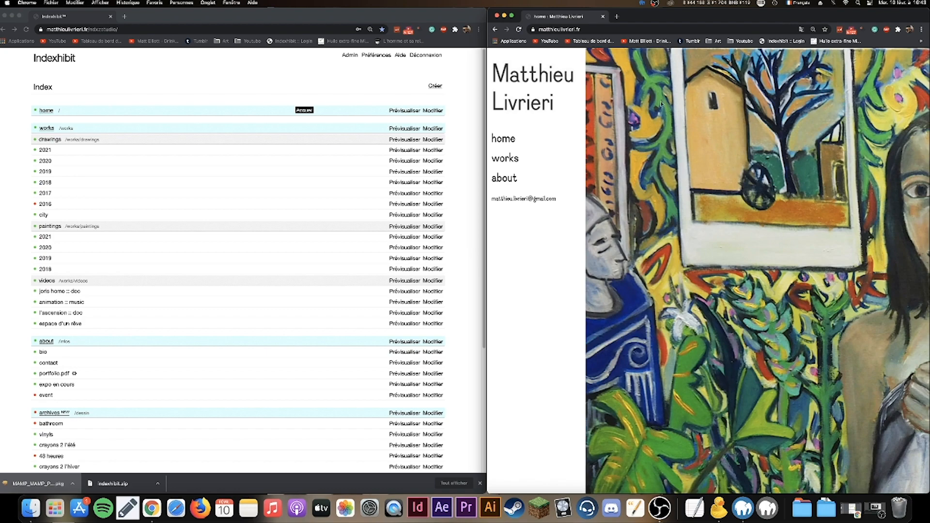
- Open the 2020 drawings exhibit in the admin and its works > drawings > 2020 gallery publicly
click(357, 118)
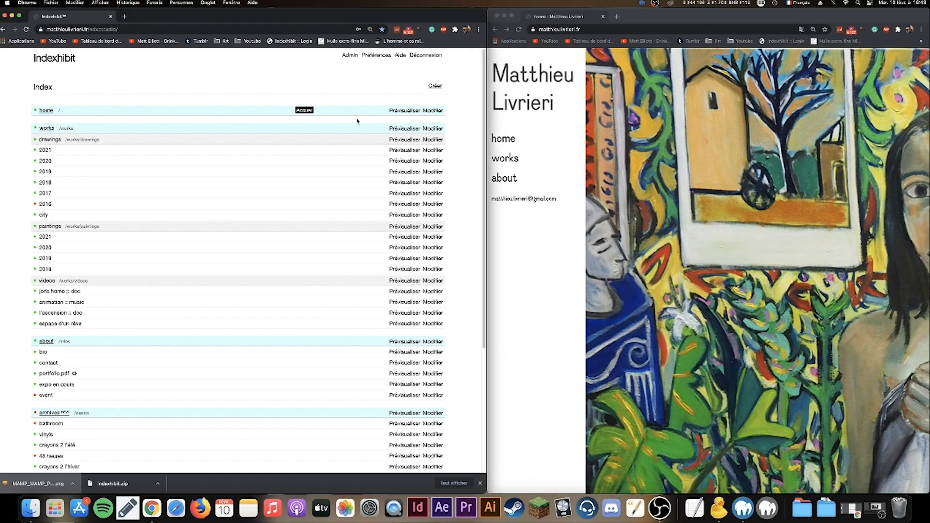
scroll(123, 134, down, 3)
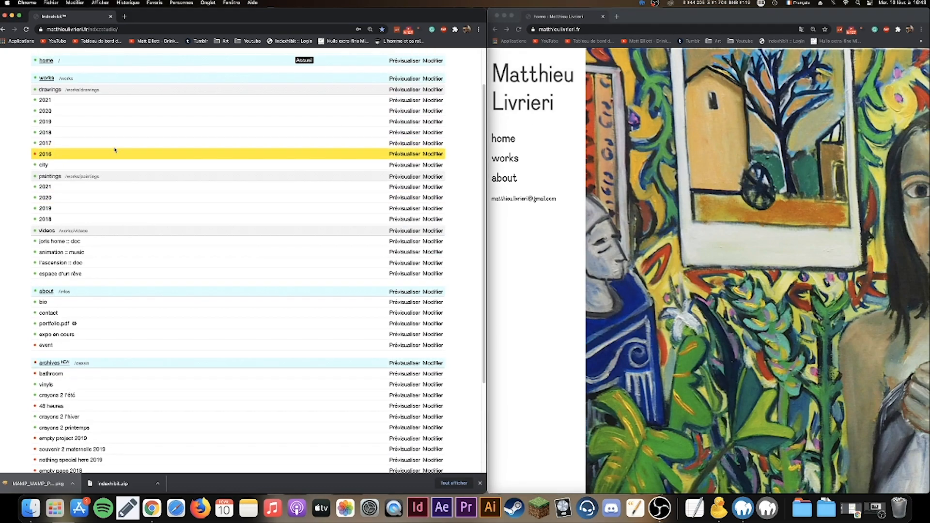
click(433, 121)
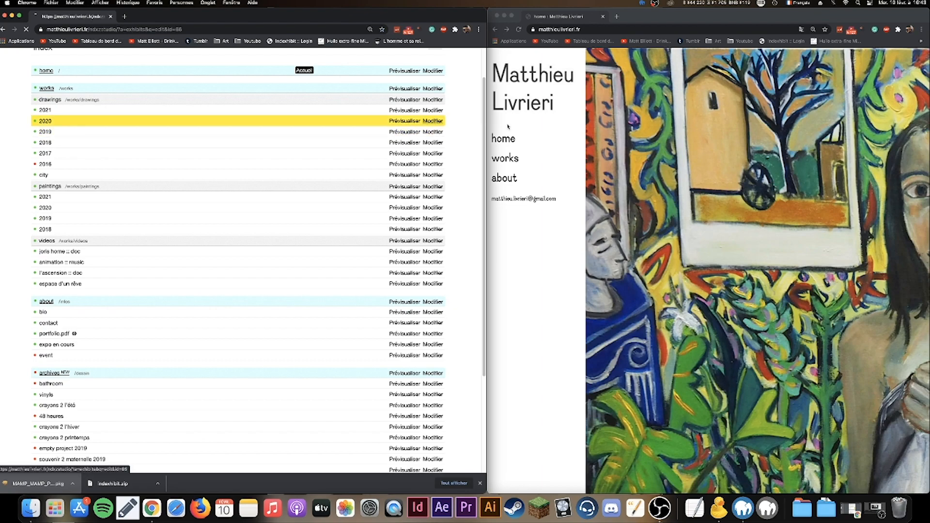
click(505, 158)
click(512, 169)
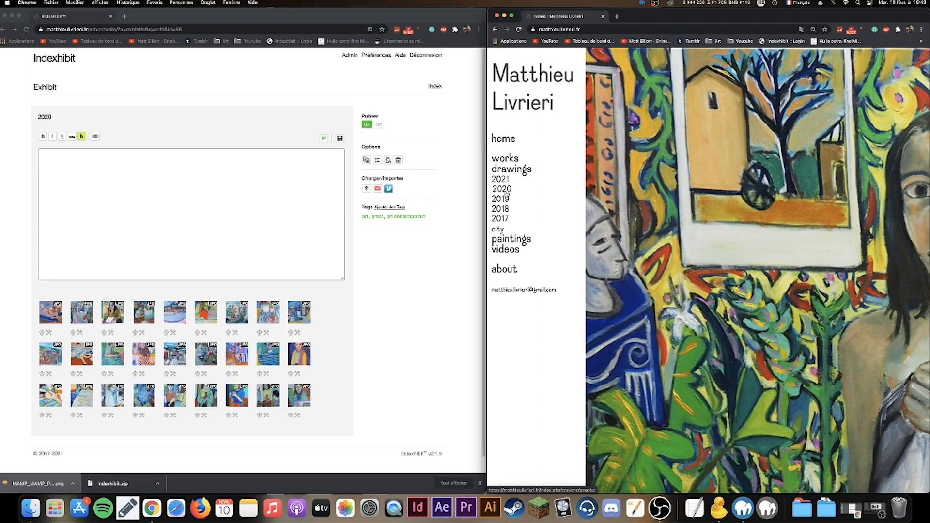
click(501, 189)
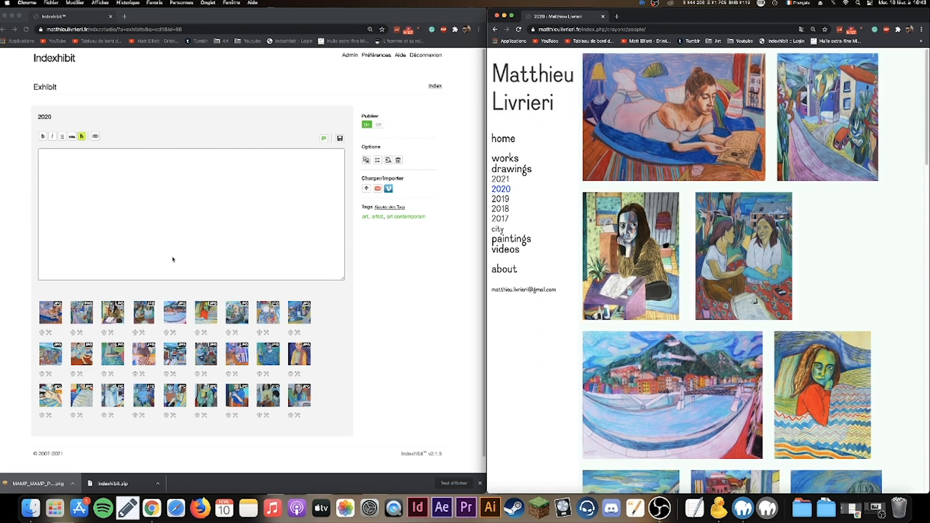
- Look at the 2020 exhibit's display options, close them, and go back to the Index list
click(378, 159)
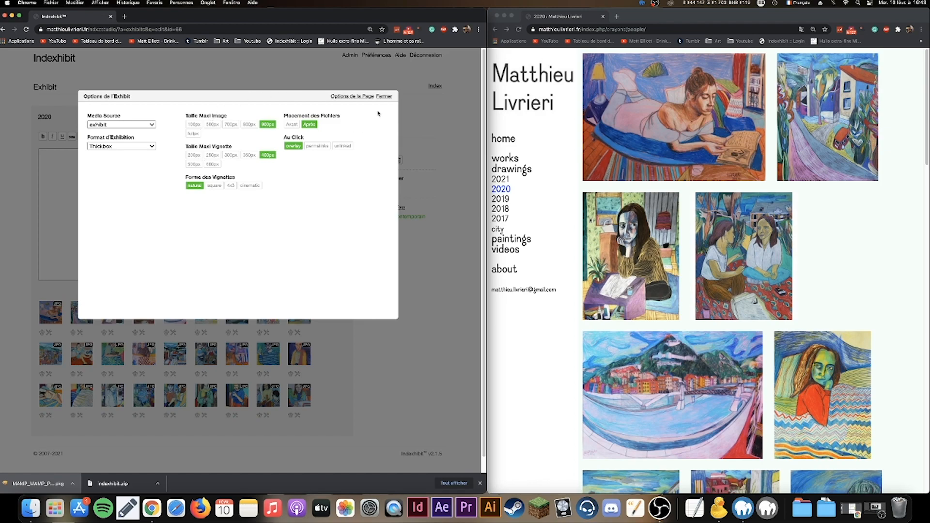
click(385, 96)
click(55, 58)
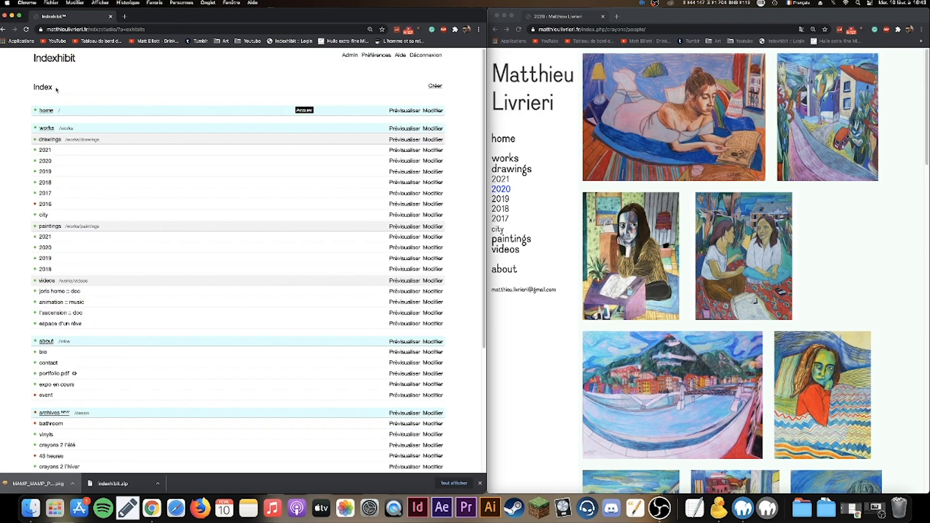
scroll(82, 181, down, 4)
scroll(82, 181, up, 4)
scroll(82, 181, down, 4)
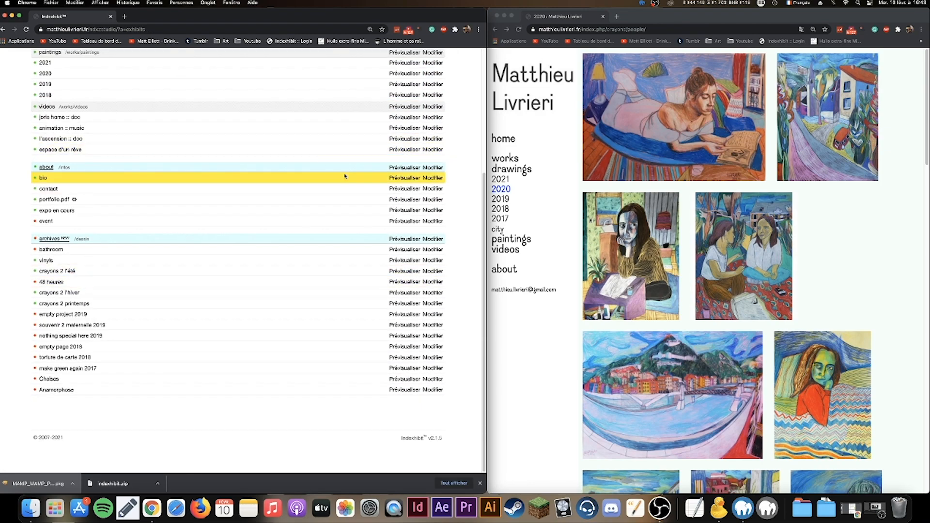
scroll(211, 169, up, 1)
scroll(235, 315, up, 2)
scroll(223, 301, down, 4)
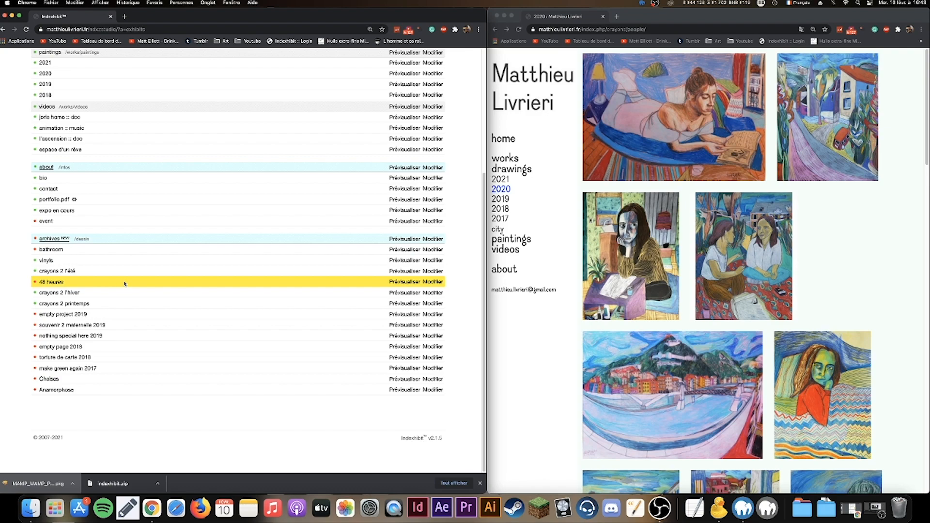
scroll(125, 284, up, 1)
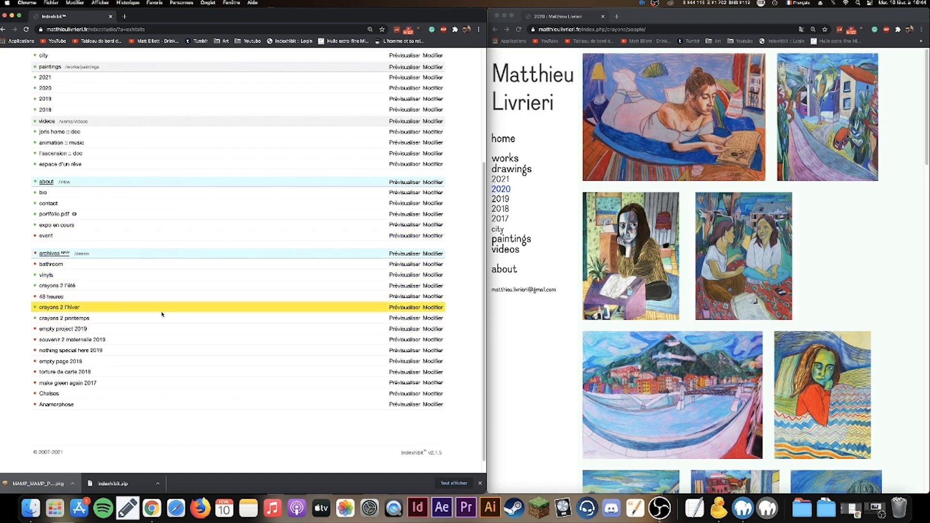
scroll(162, 315, up, 5)
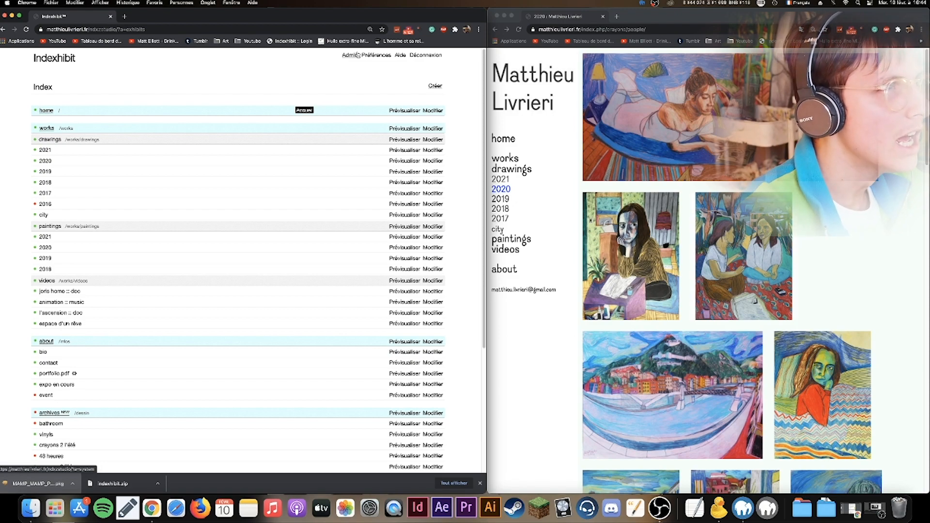
click(364, 55)
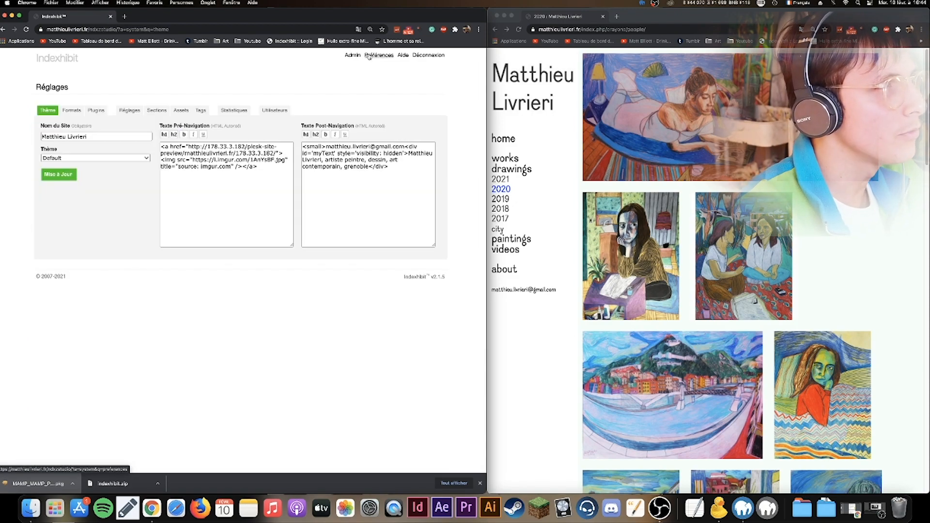
click(82, 111)
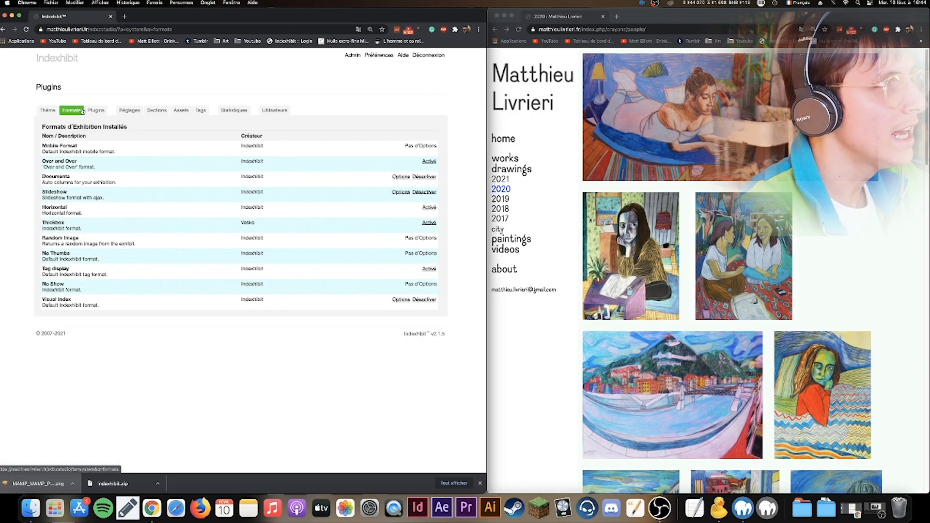
click(96, 111)
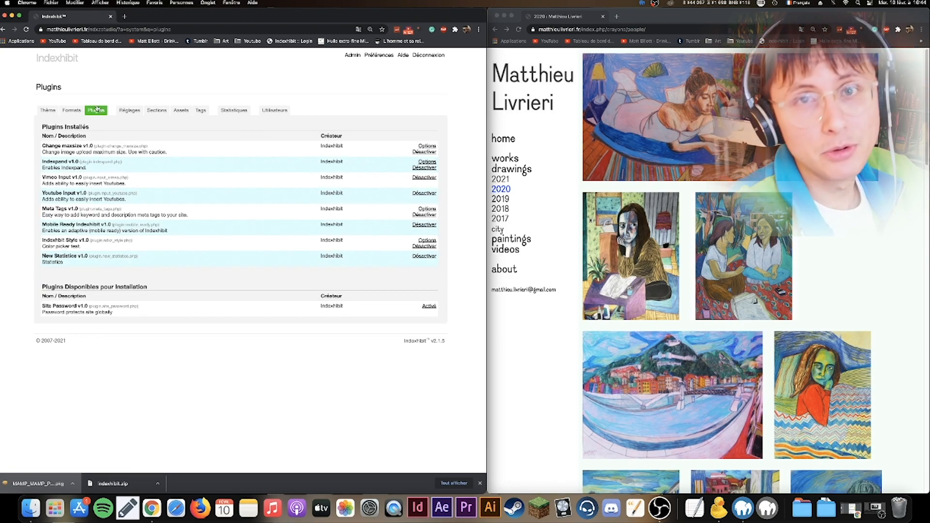
click(127, 111)
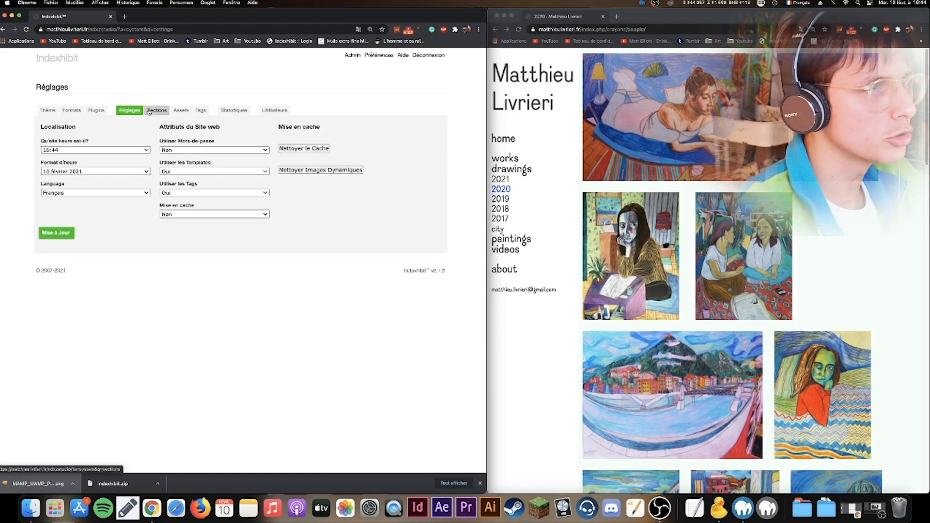
click(150, 111)
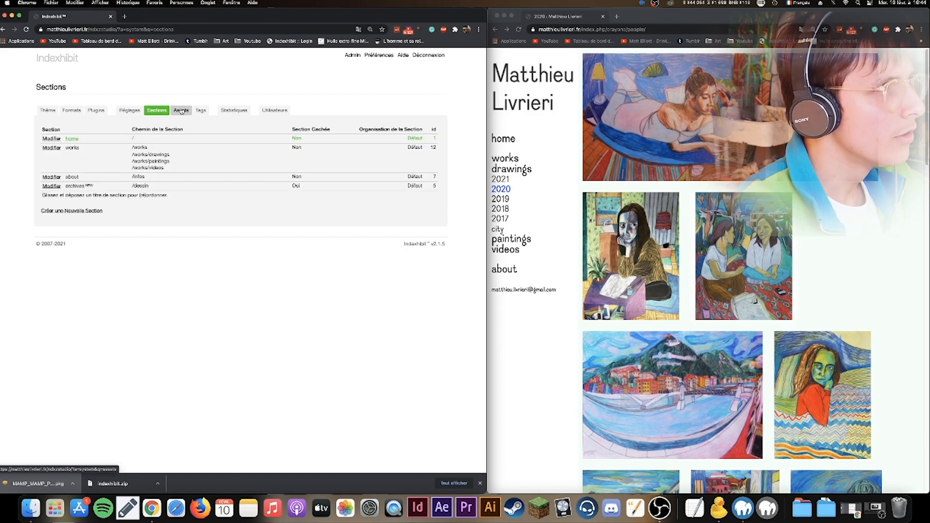
click(201, 110)
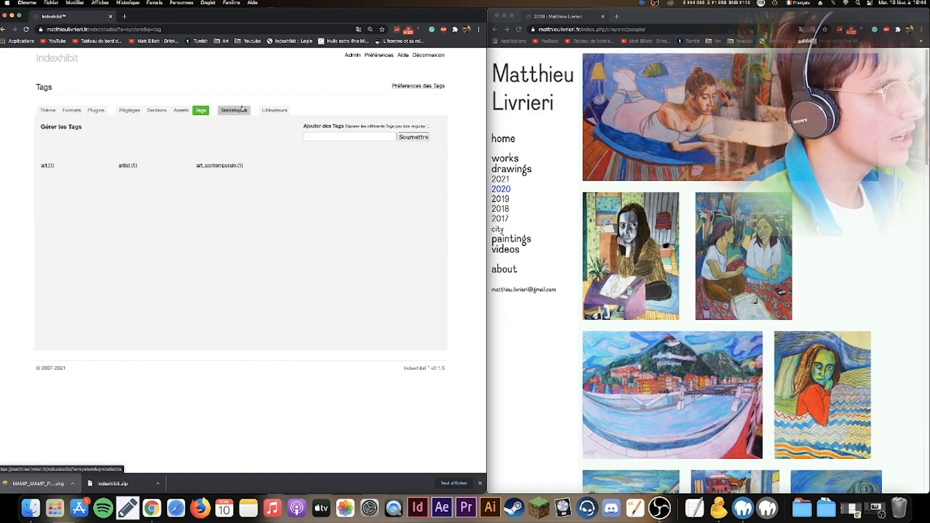
click(235, 111)
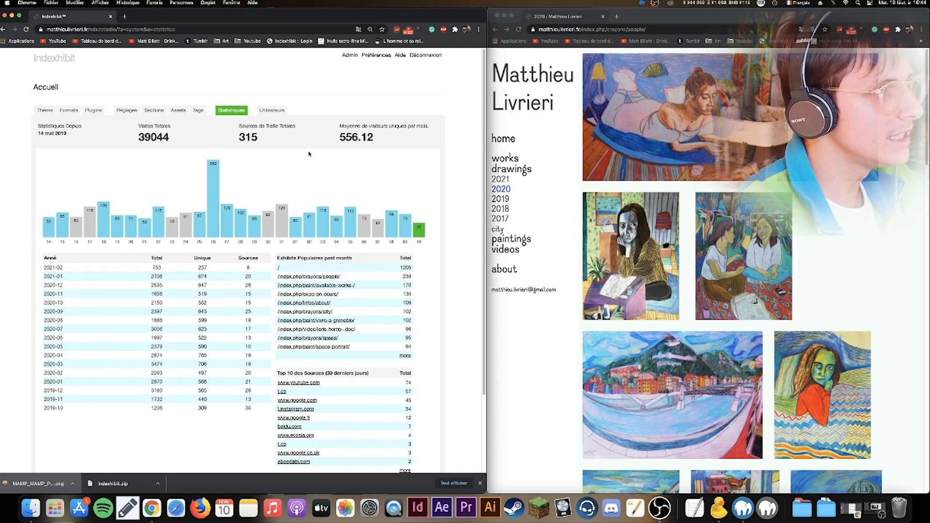
scroll(308, 154, down, 2)
scroll(308, 153, up, 2)
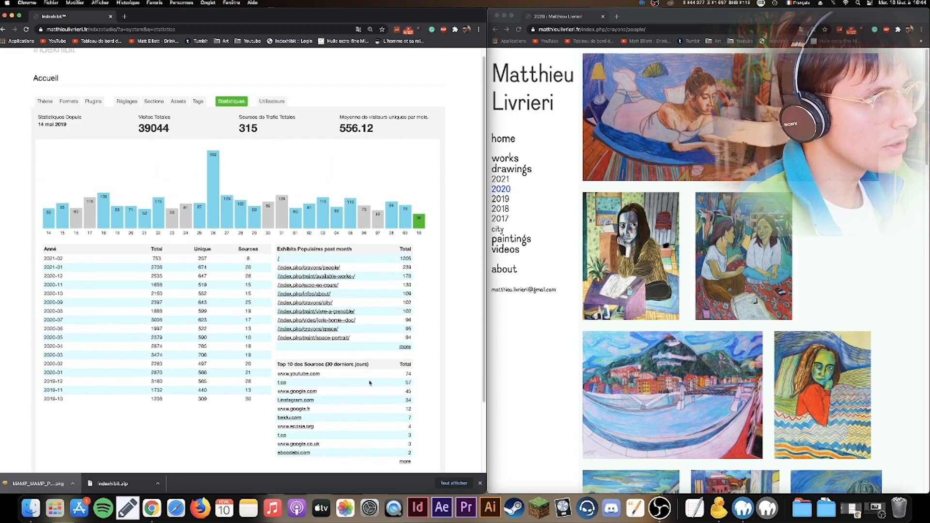
scroll(261, 306, down, 1)
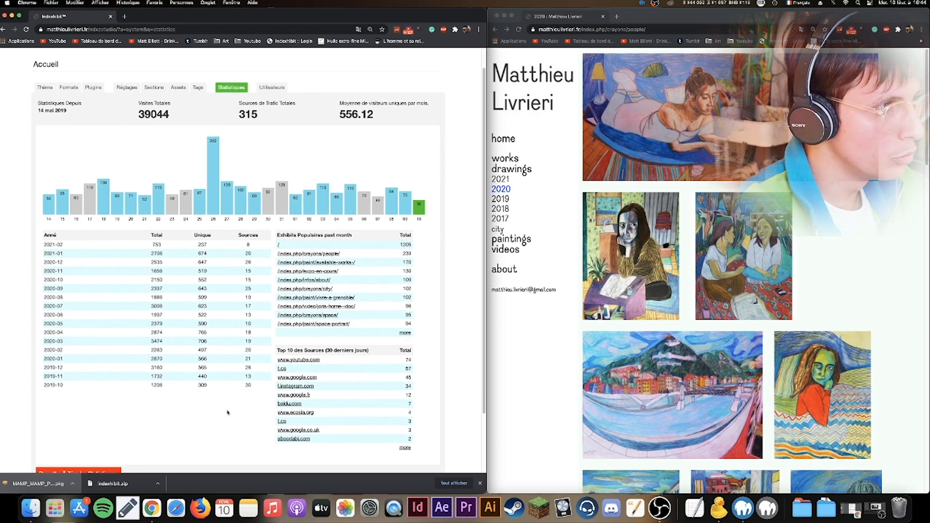
scroll(203, 392, up, 2)
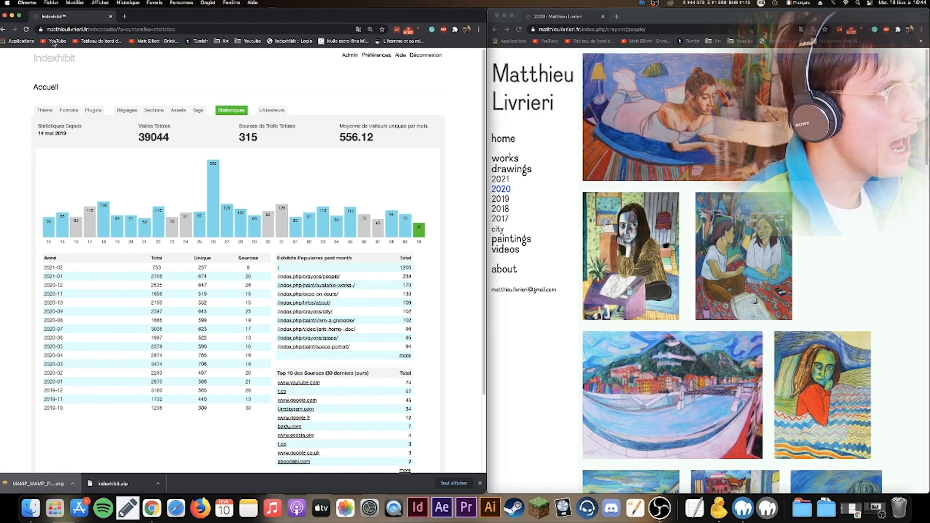
click(62, 60)
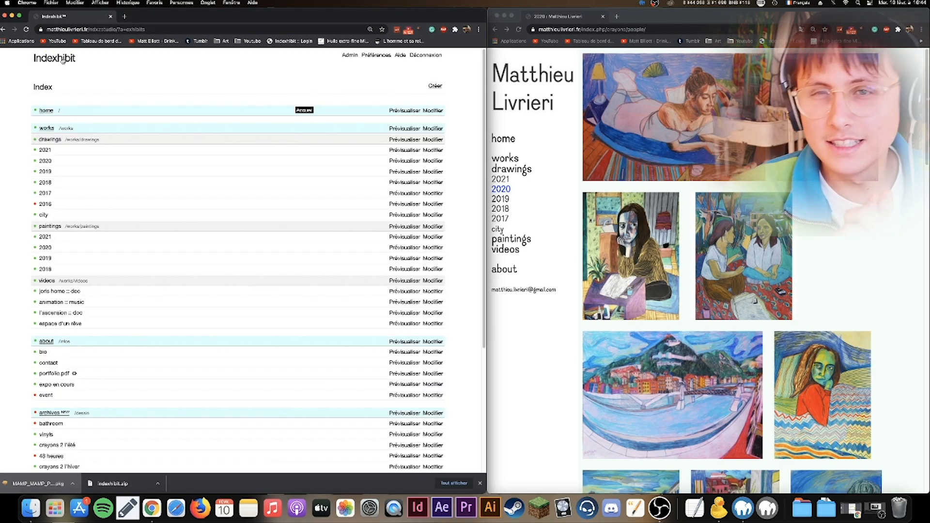